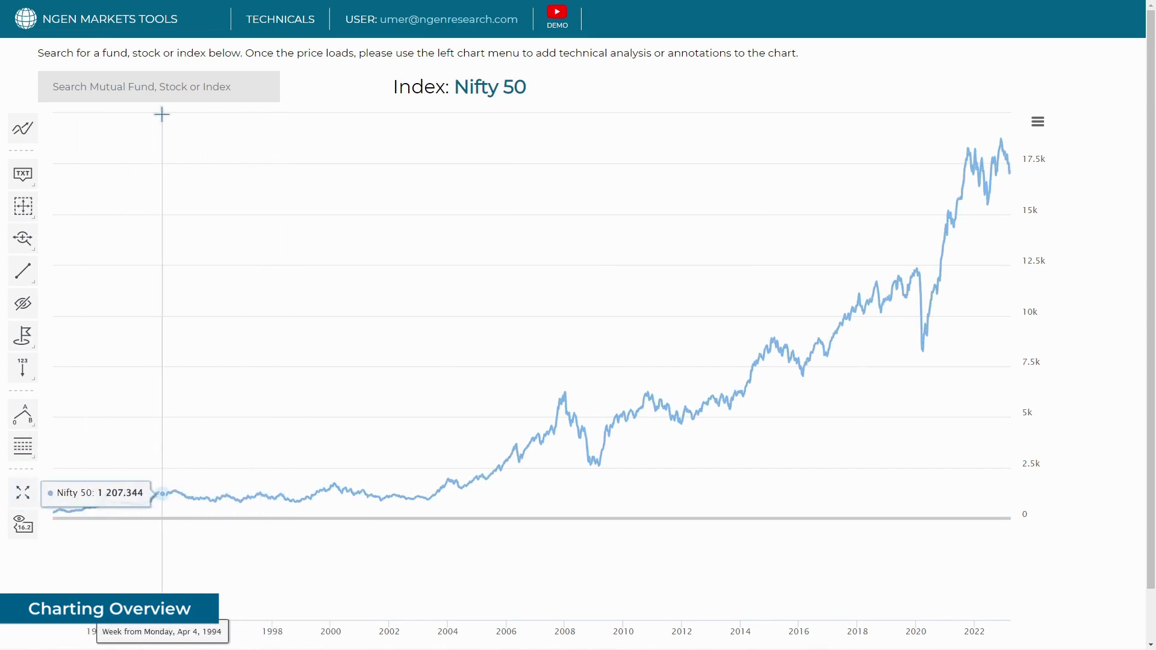
Search for "axis blu" and load the AXIS Bluechip Fund (G).
click(142, 91)
text(a)
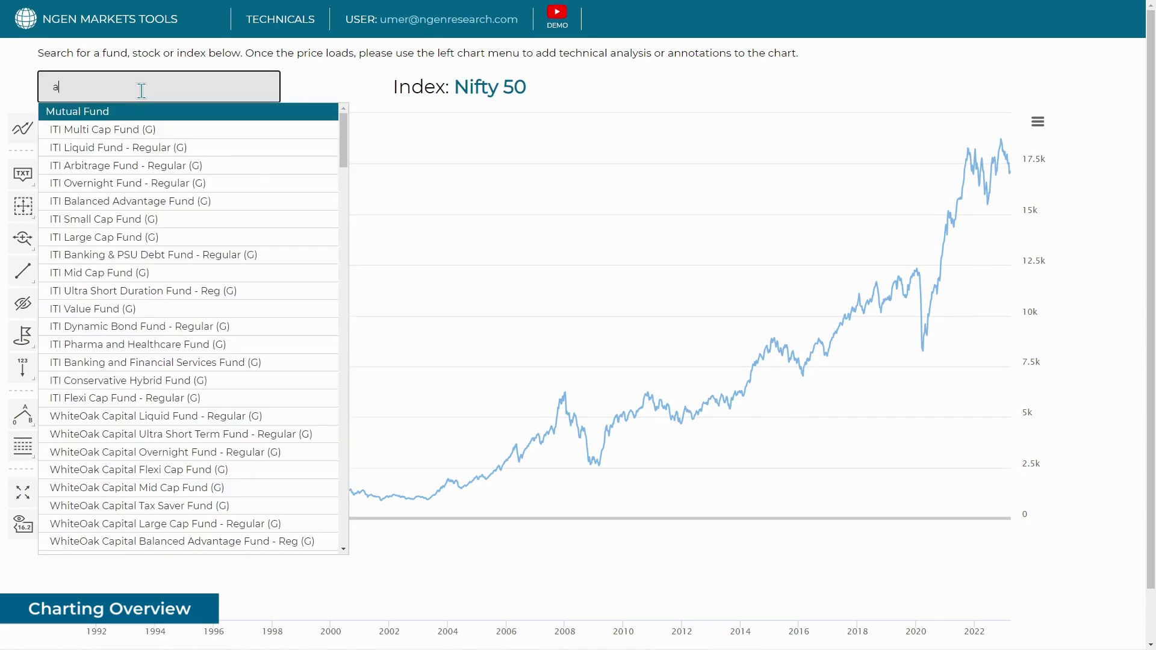
text(xis blu)
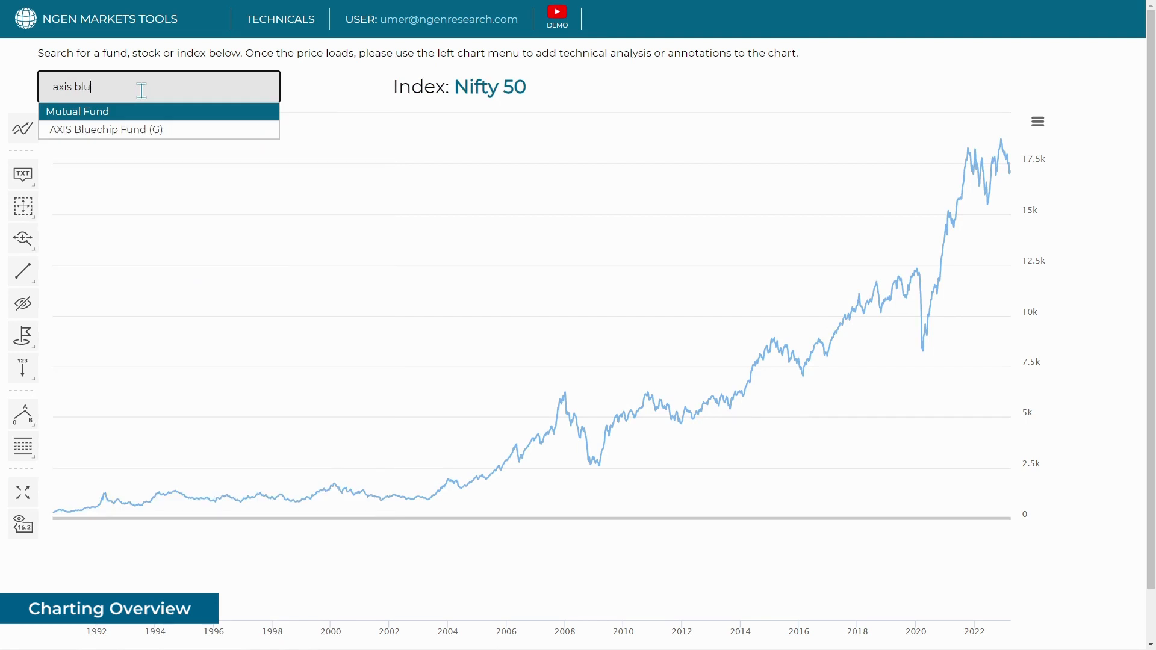
key(Down)
key(Return)
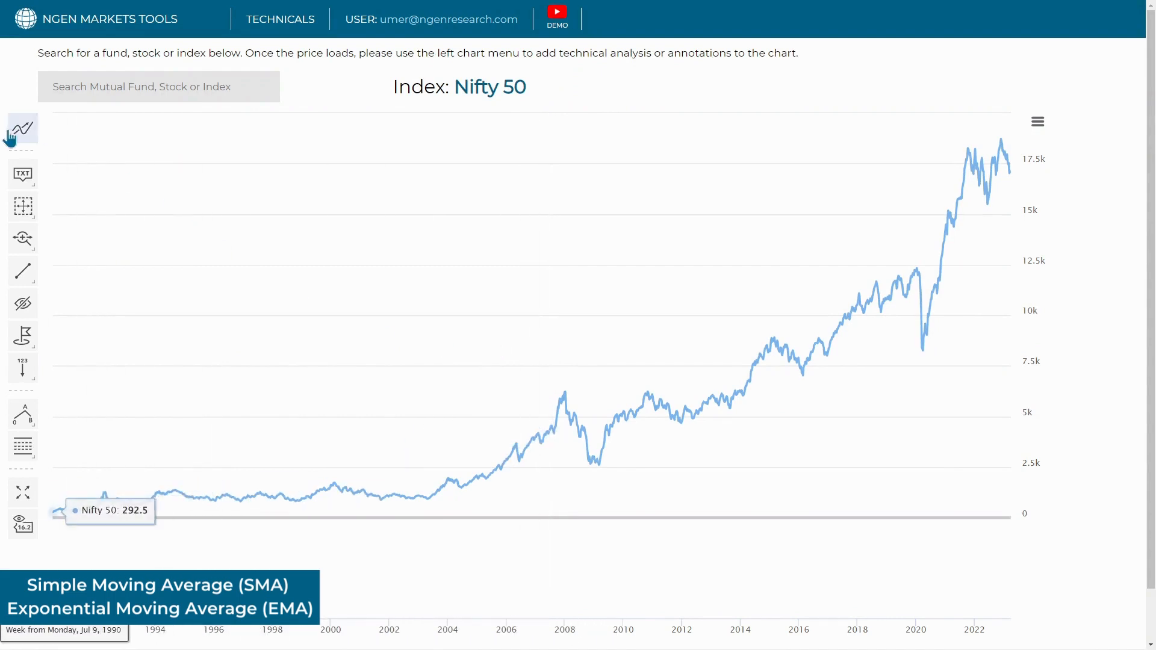
Add an SMA indicator with a period of 260 to the Nifty 50 chart.
click(30, 137)
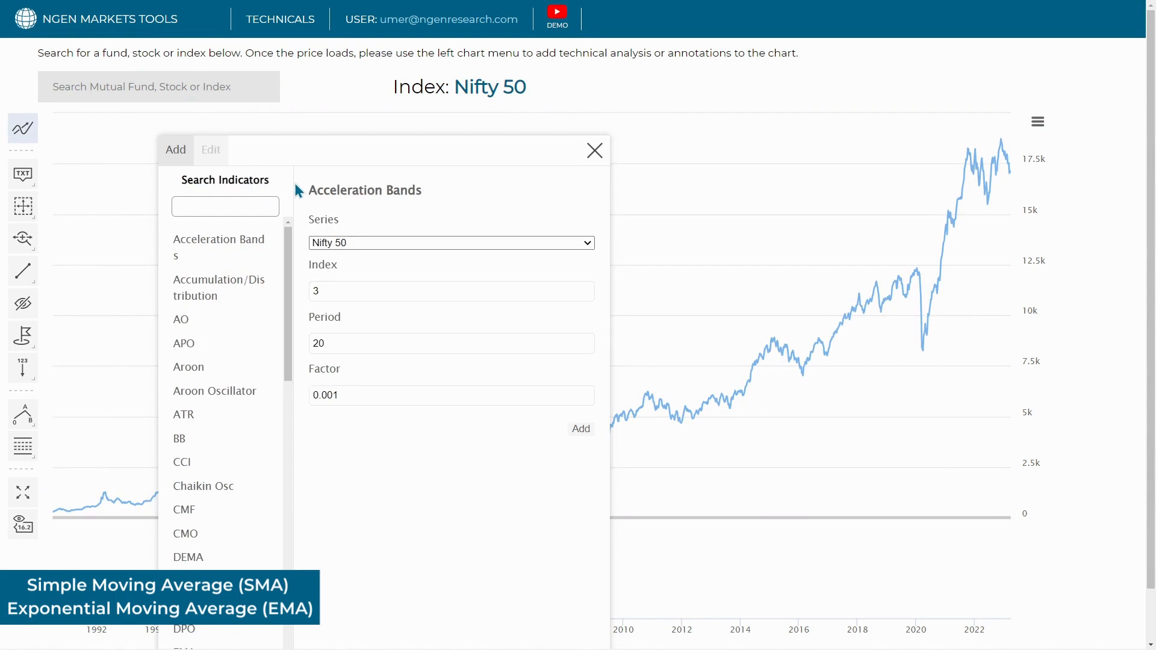
click(245, 202)
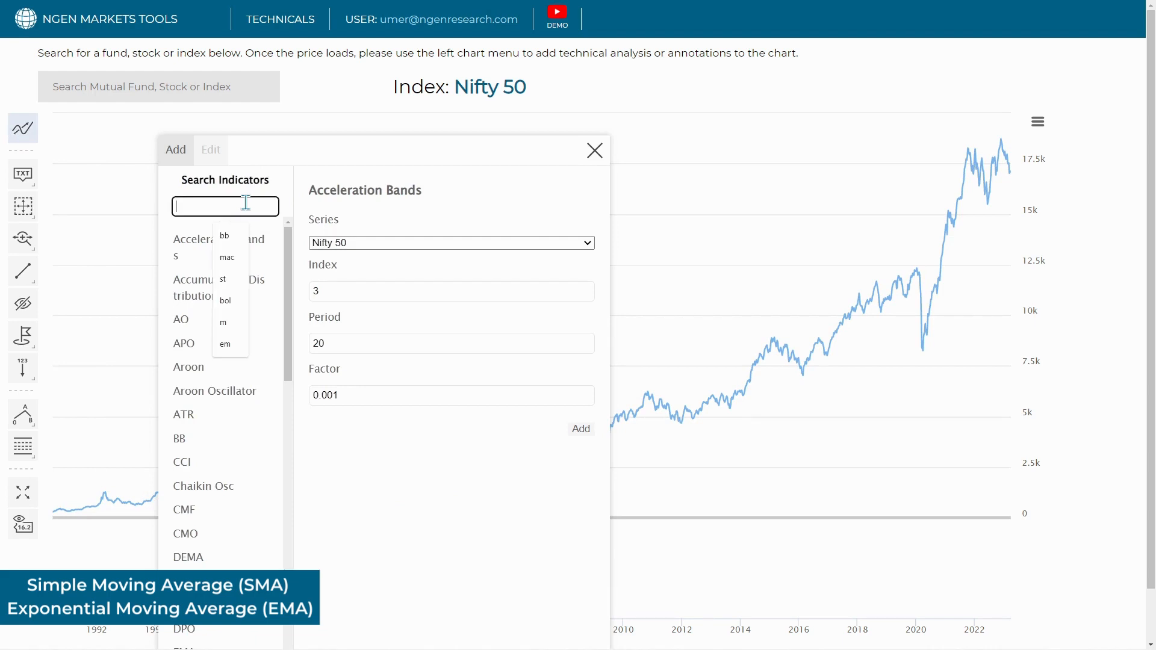
text(sma)
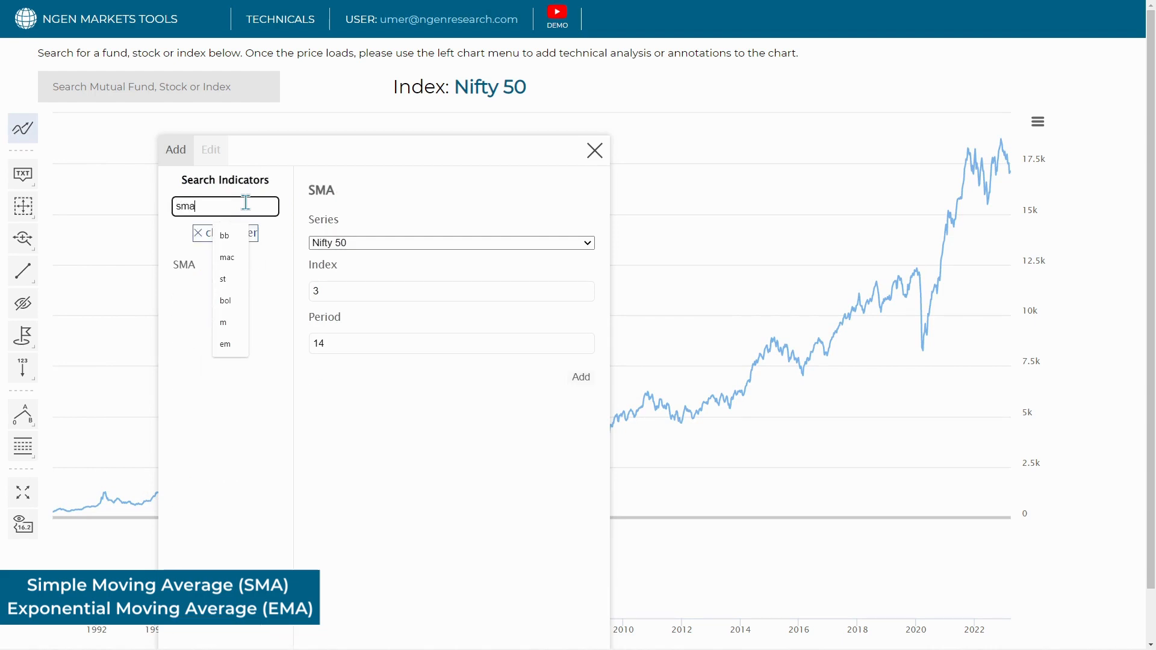
click(189, 266)
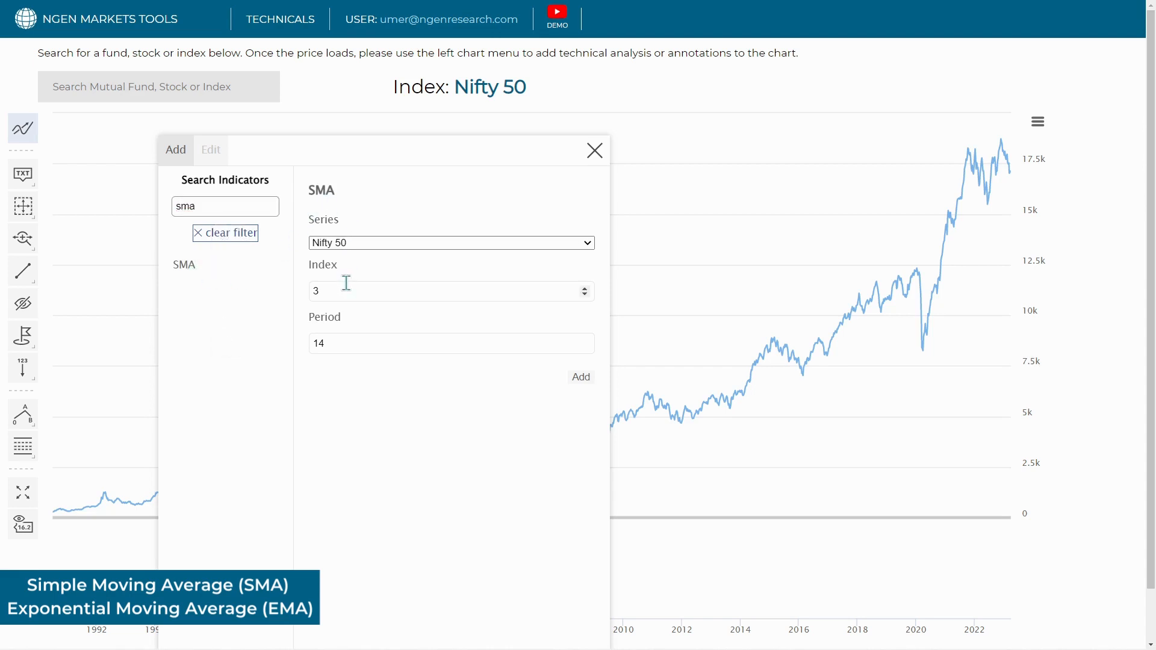
drag(342, 341, 309, 342)
text(260)
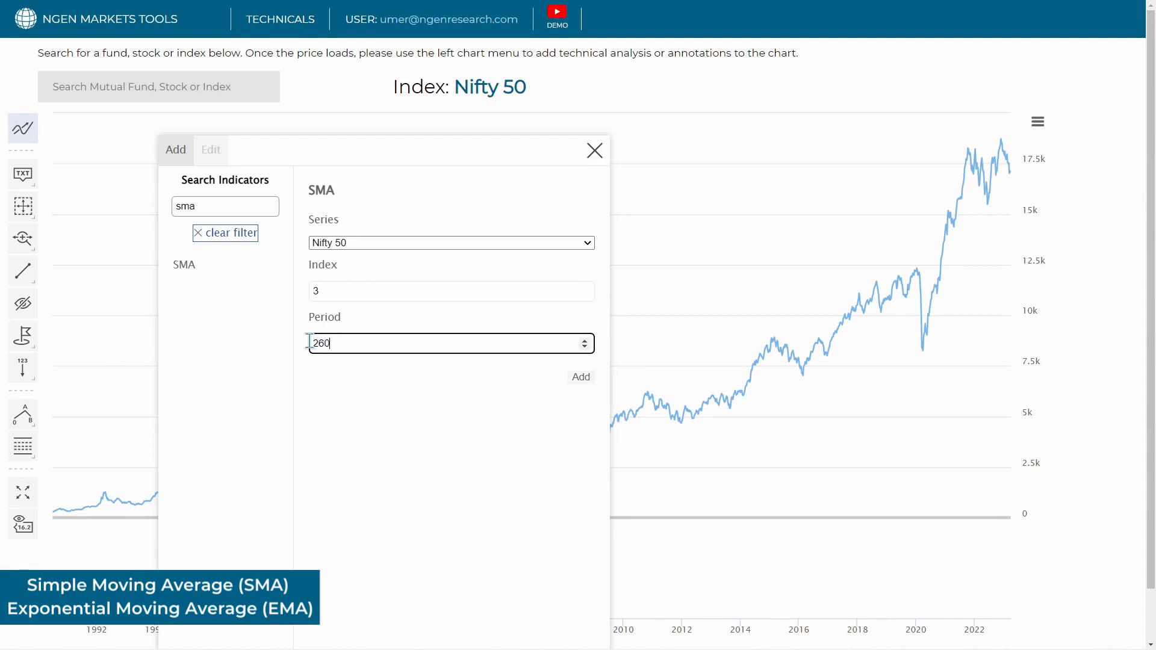
click(581, 378)
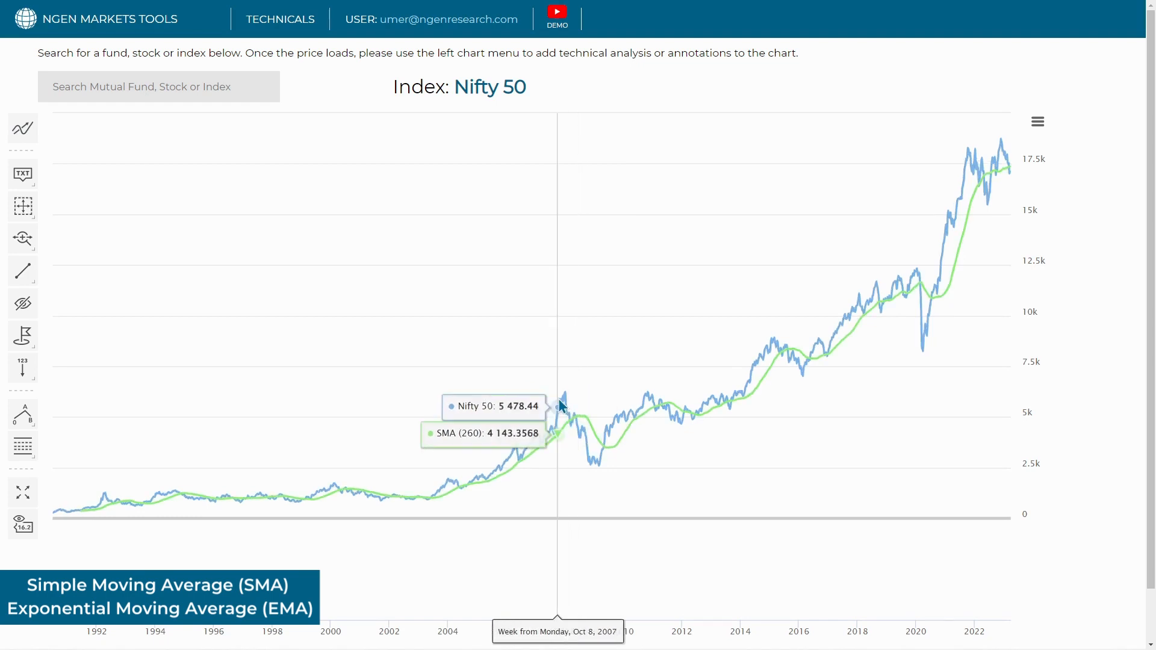
Add an EMA indicator with a period of 260 to the Nifty 50 series.
click(27, 131)
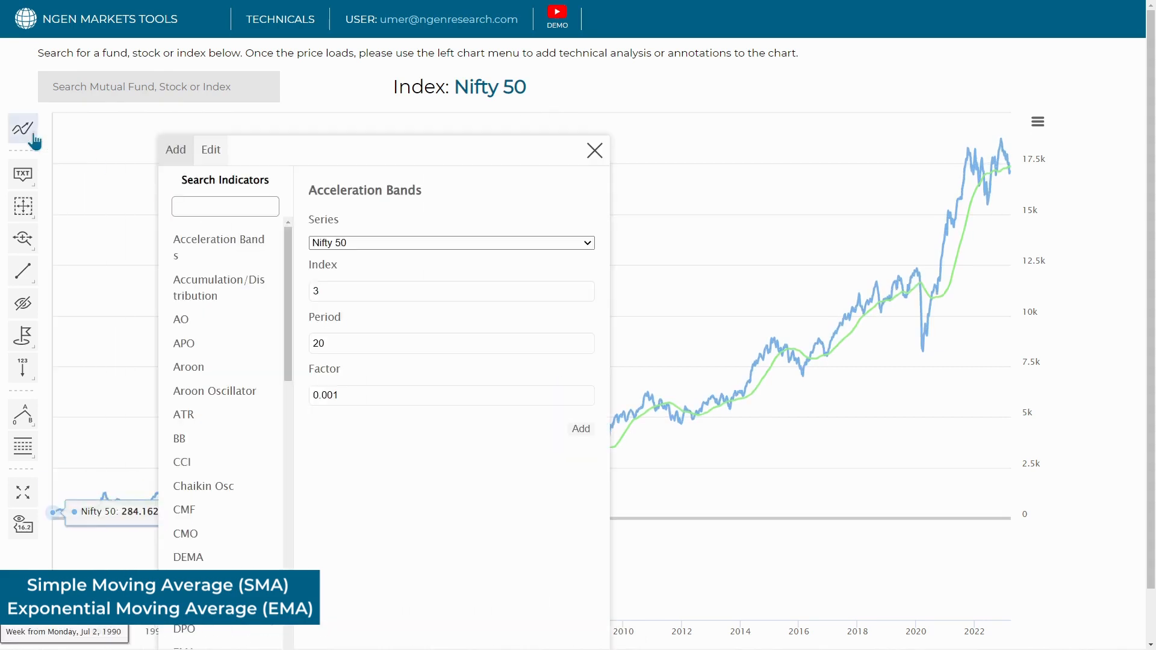
click(204, 206)
text(ema)
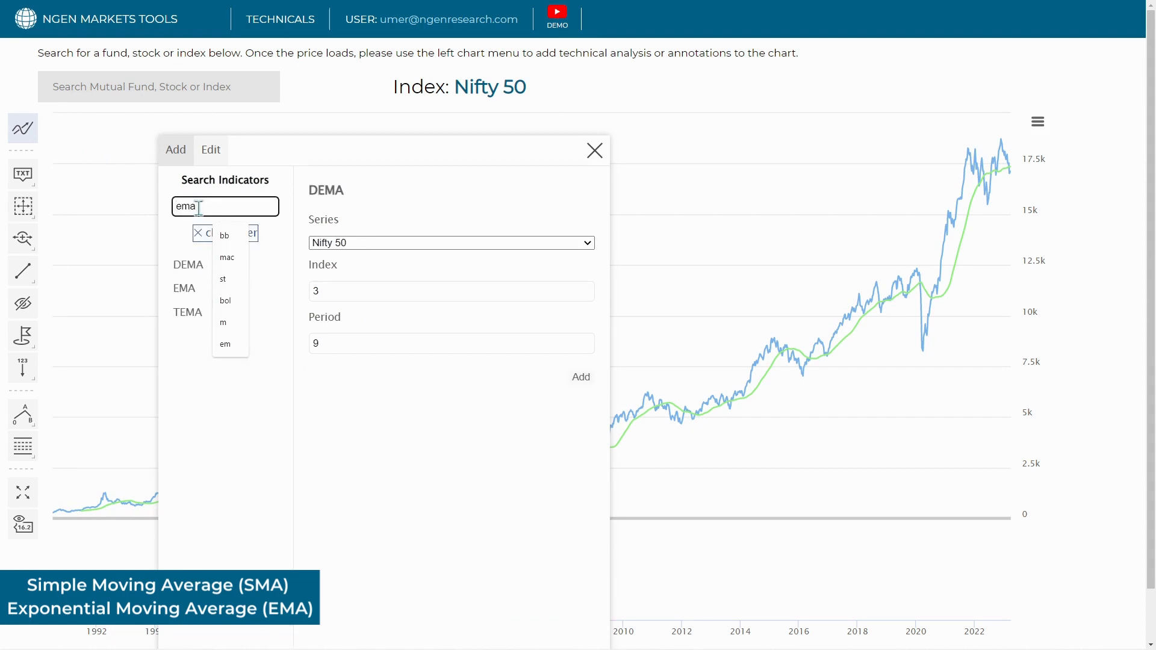
click(202, 295)
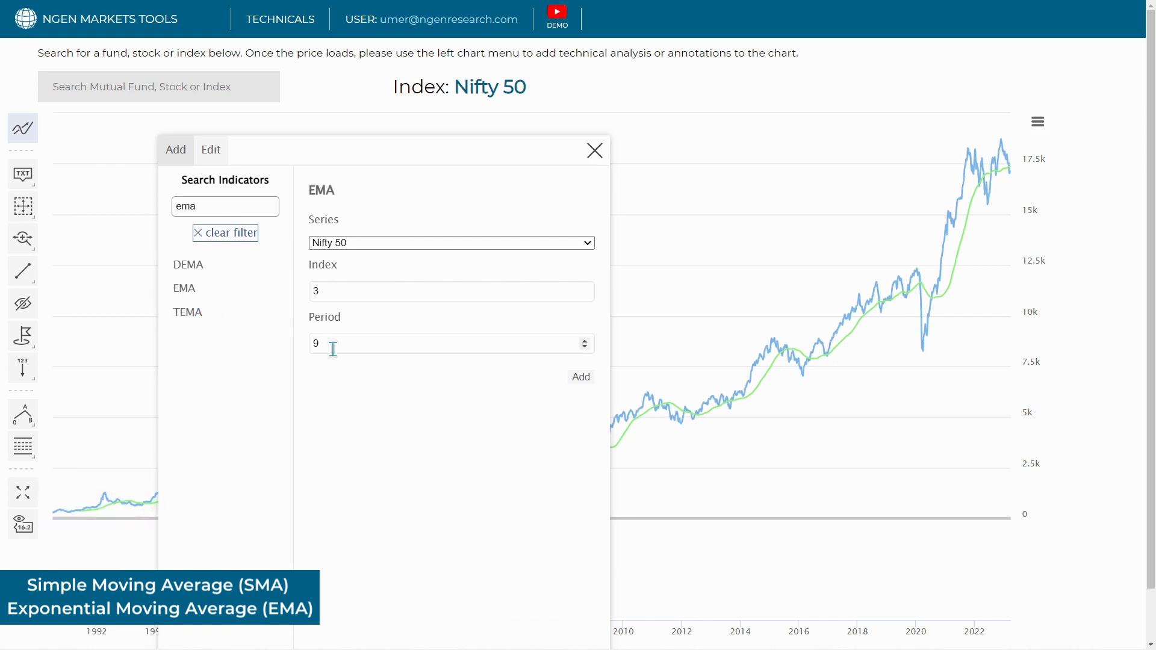
drag(333, 345, 306, 348)
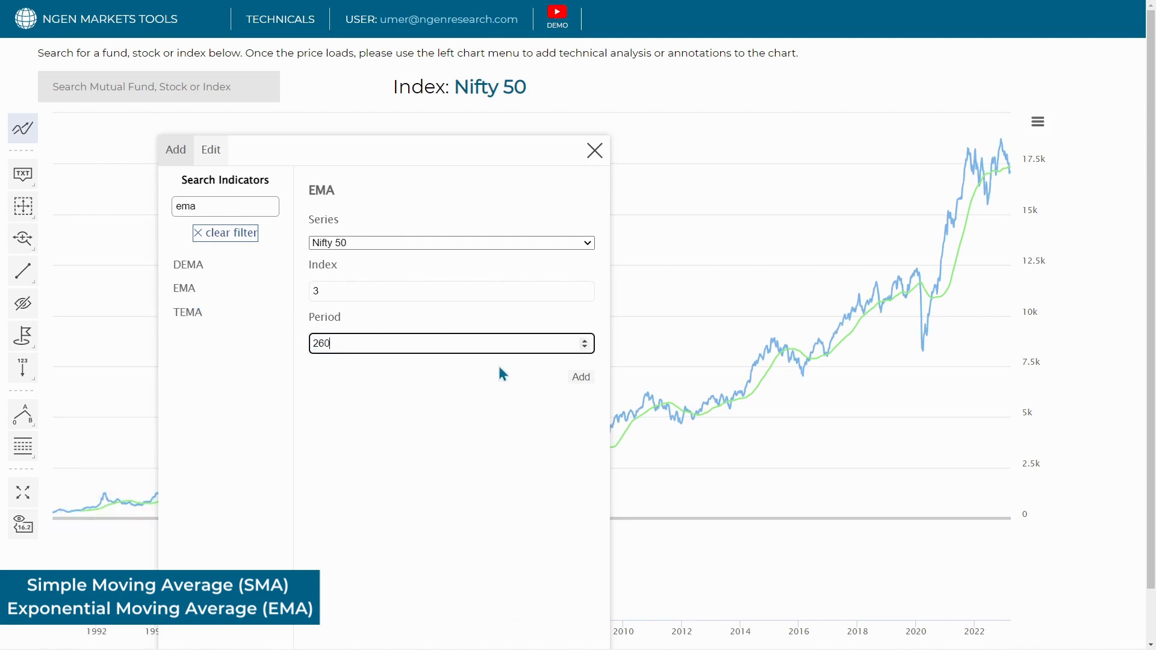
click(578, 378)
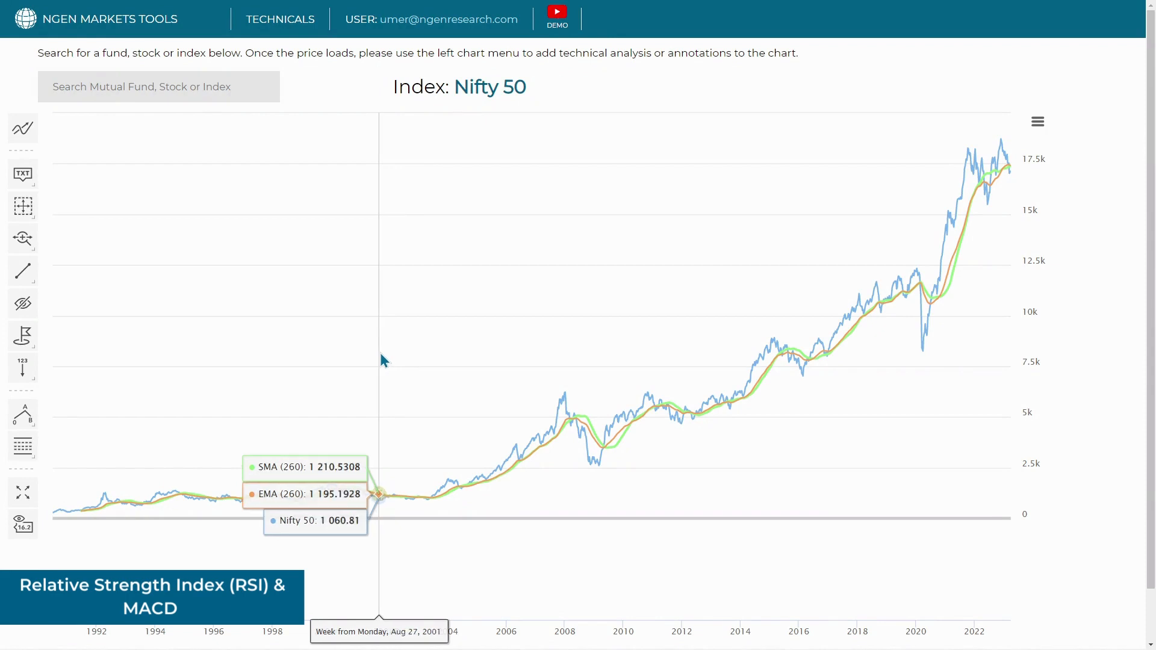
Add a MACD indicator to the Nifty 50 chart with the default short period 12, long period 26 and signal period 9.
click(24, 134)
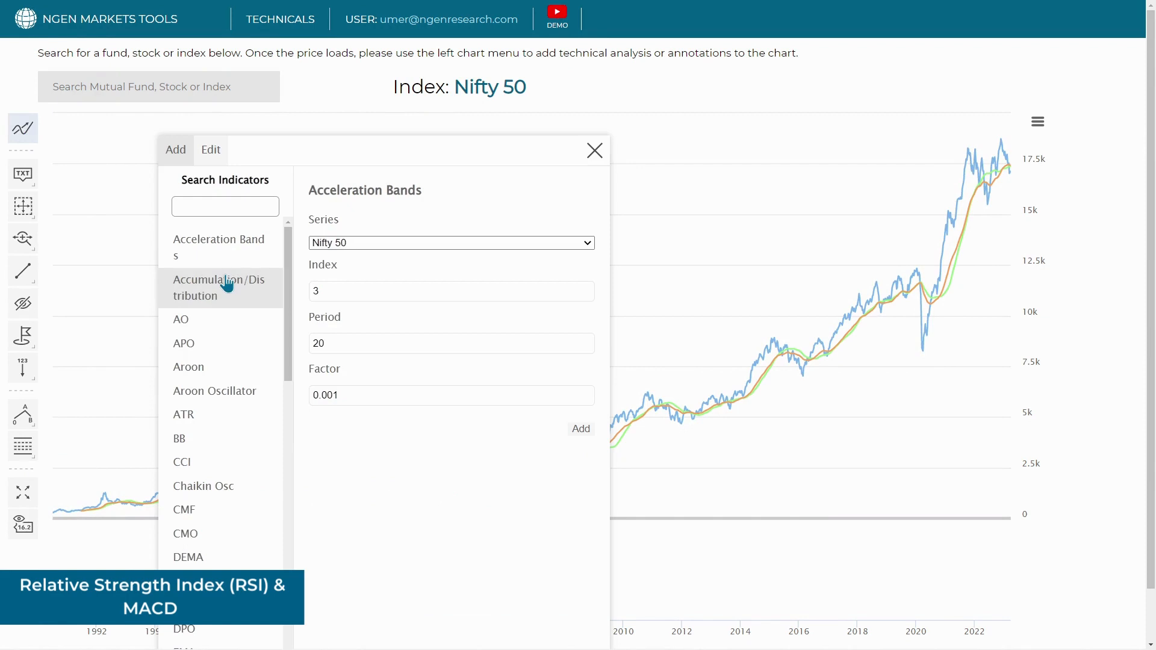
scroll(226, 284, down, 8)
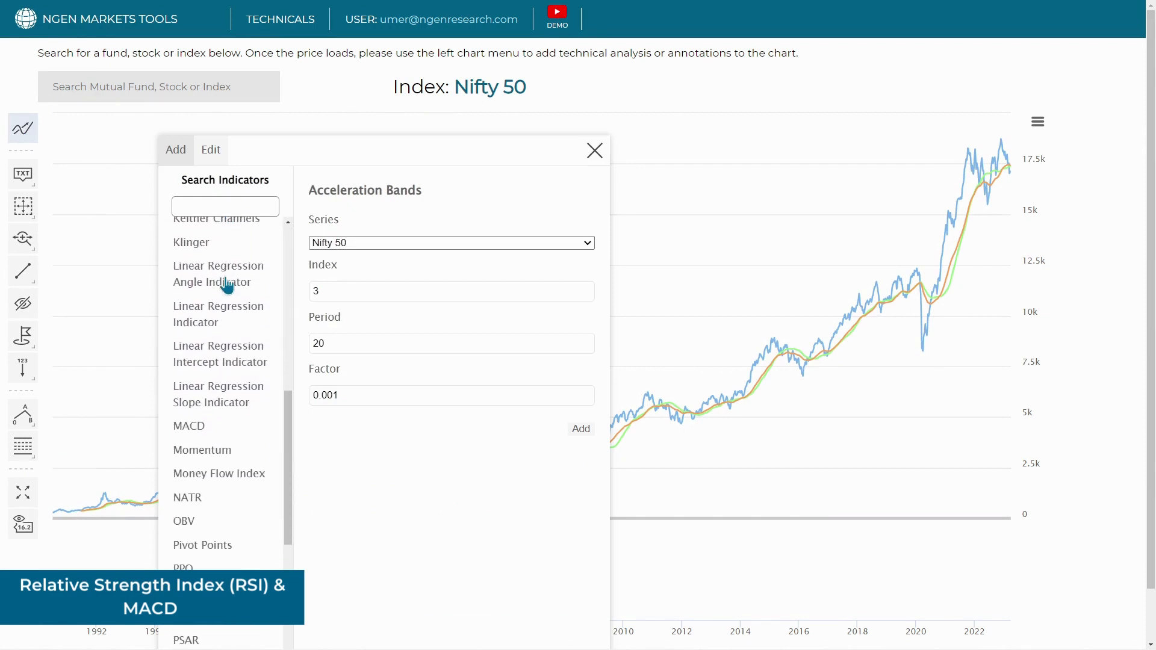
click(227, 212)
text(macd)
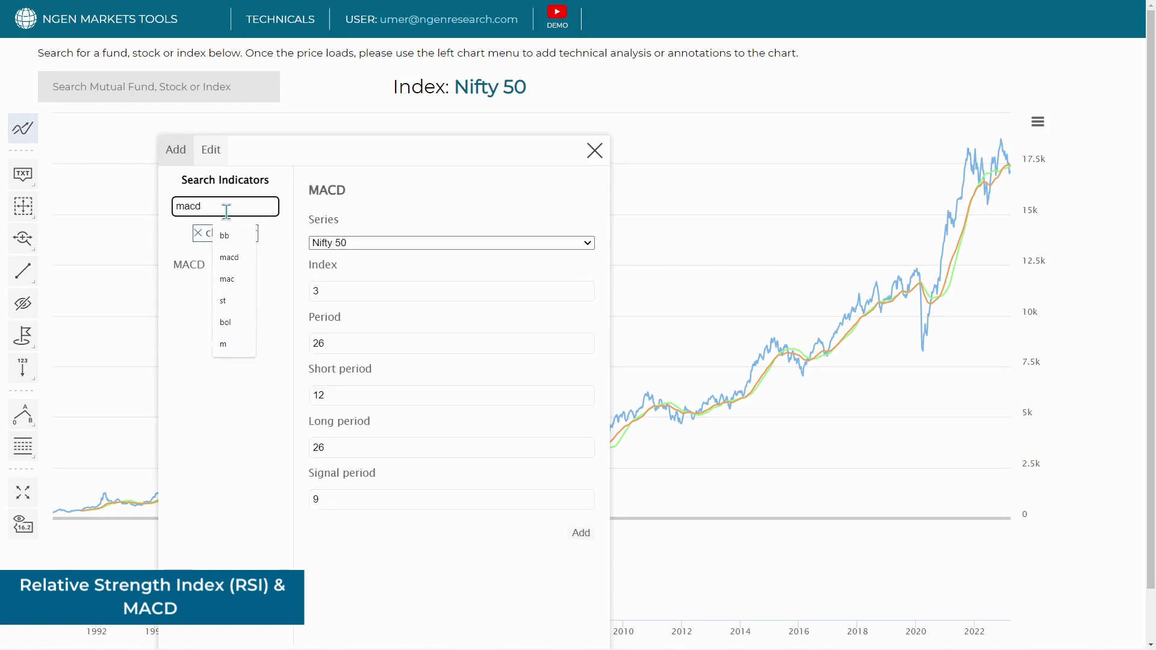
click(186, 265)
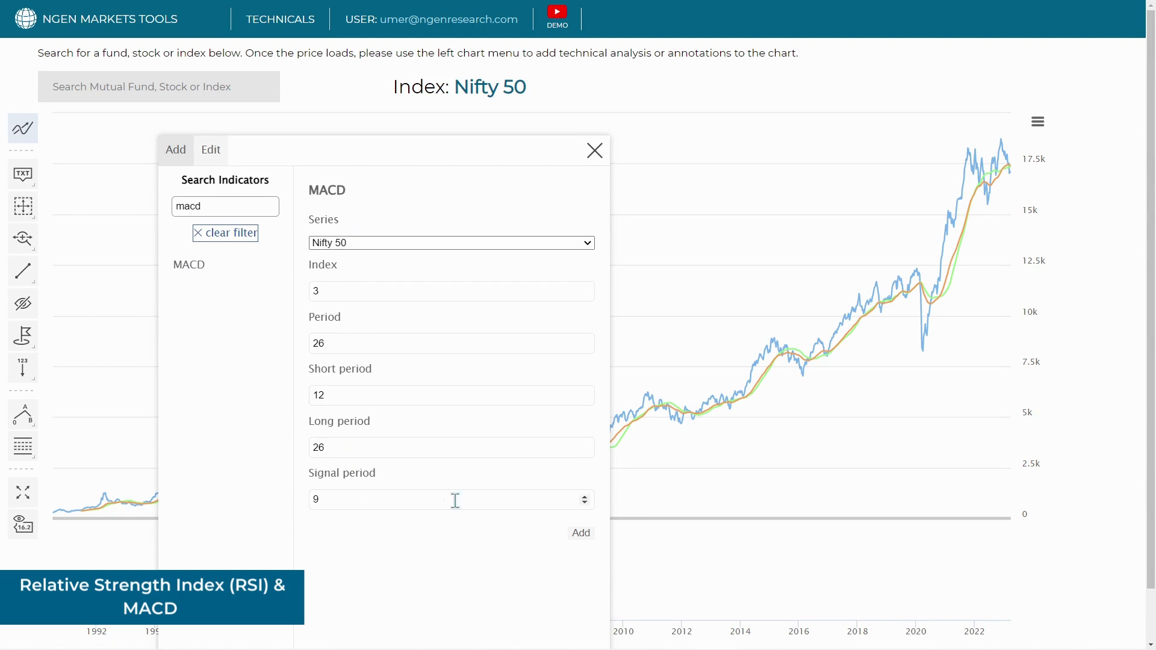
click(581, 533)
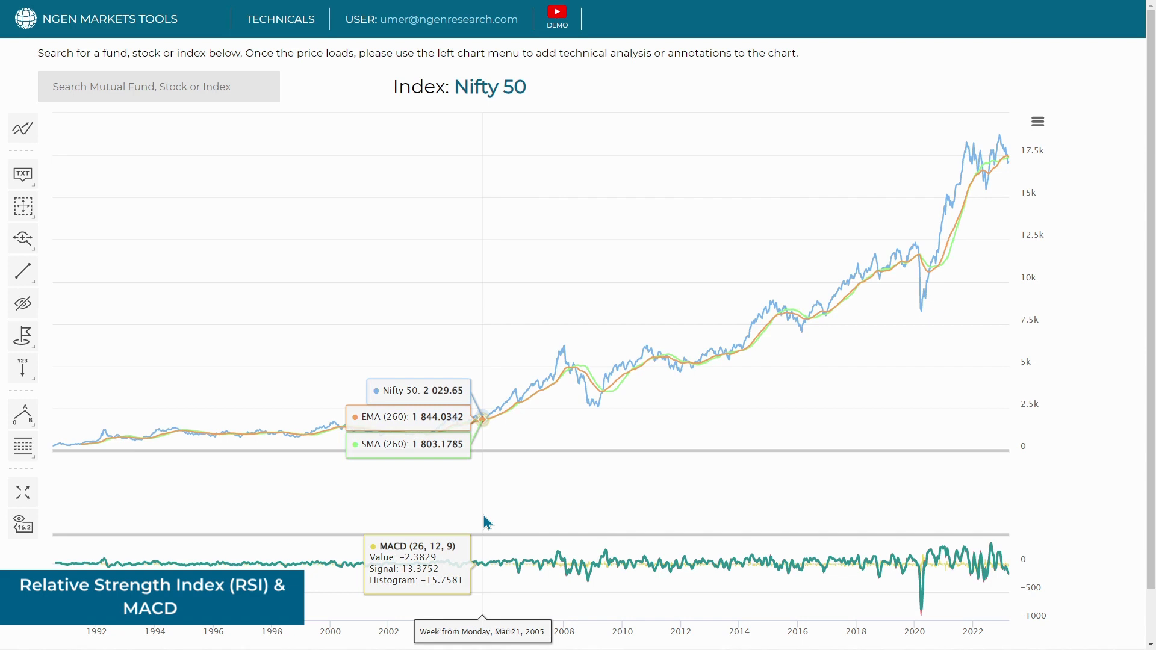
Add an RSI indicator to the Nifty 50 chart with the default period of 14 and 4 decimals.
click(22, 129)
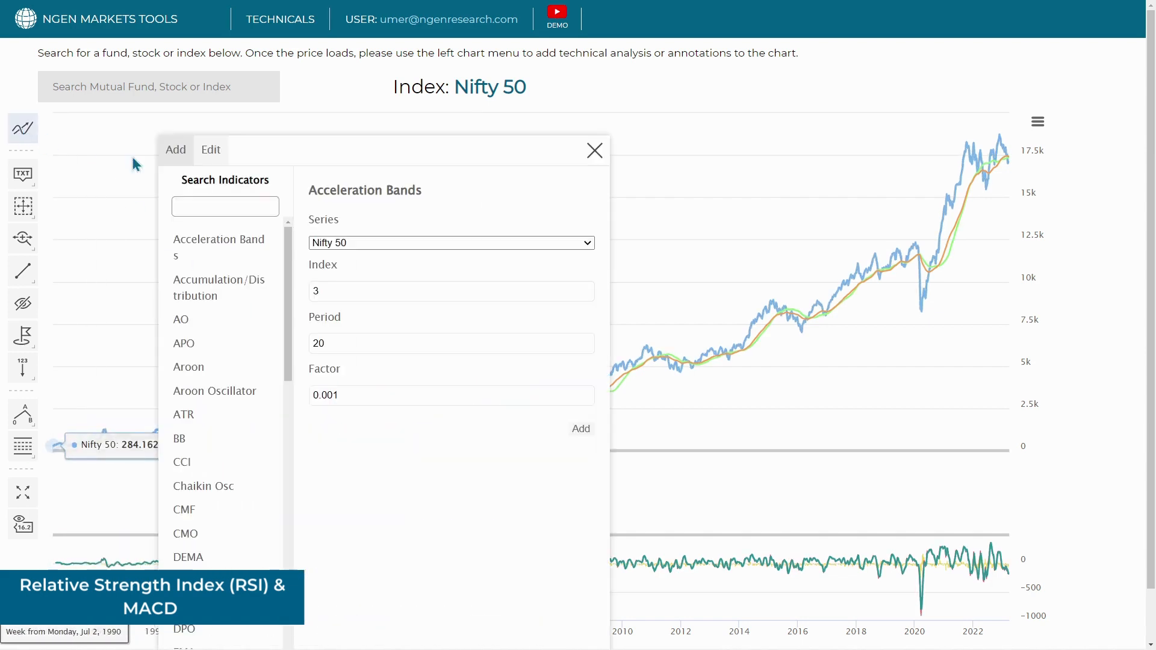
click(189, 202)
text(rsi)
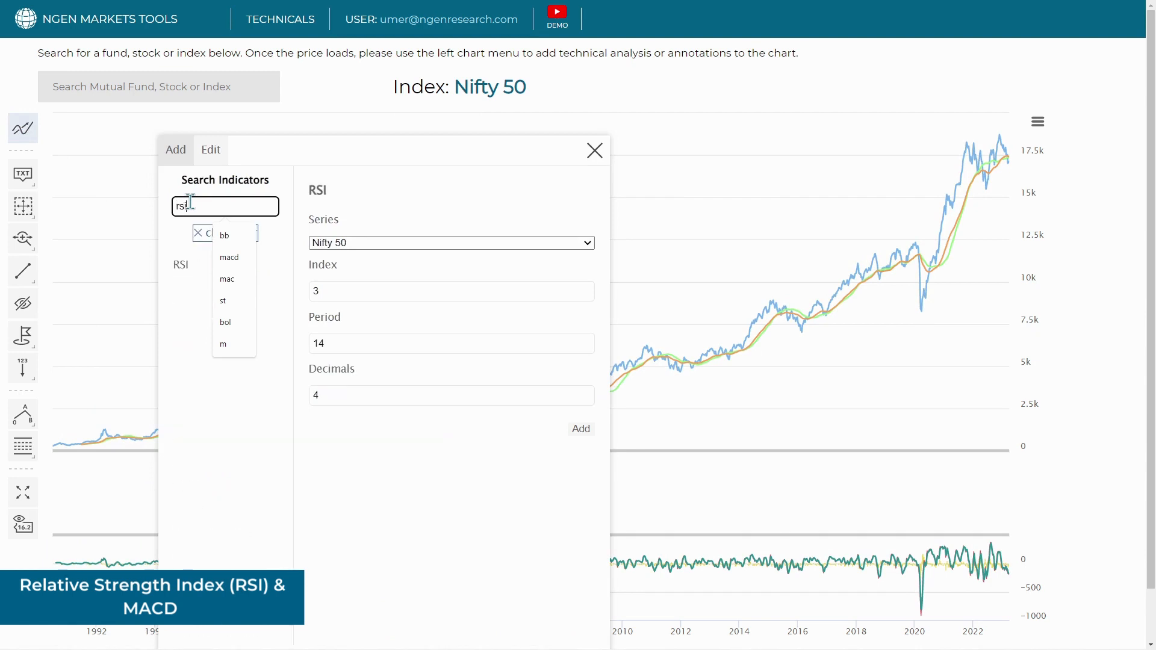
click(175, 265)
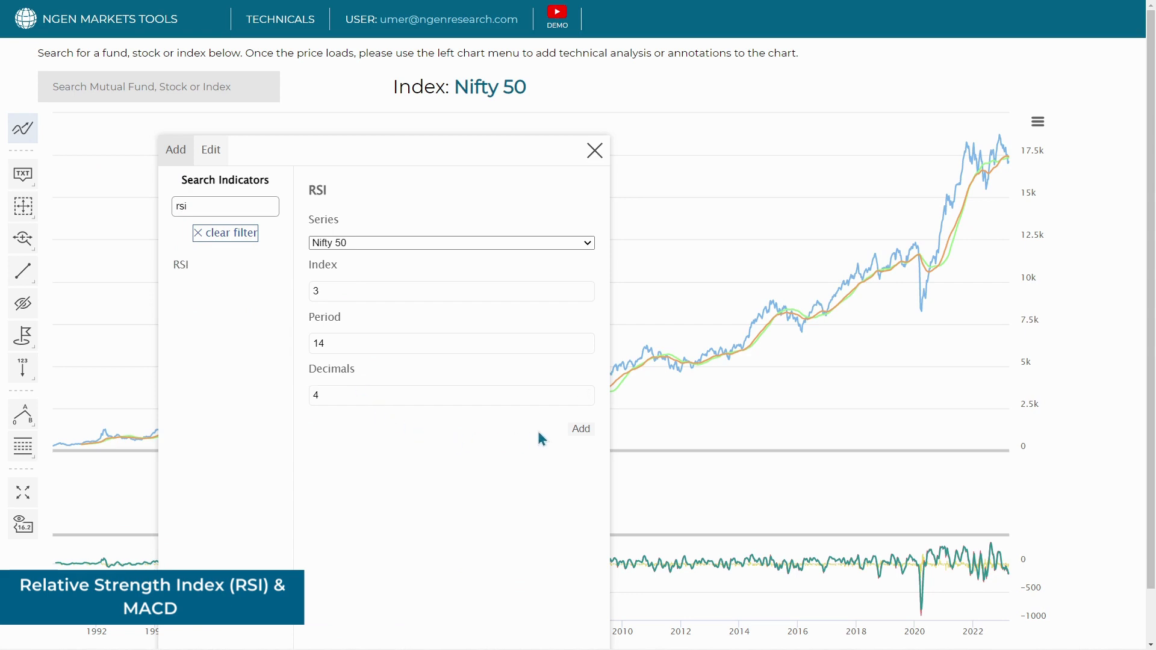
click(581, 429)
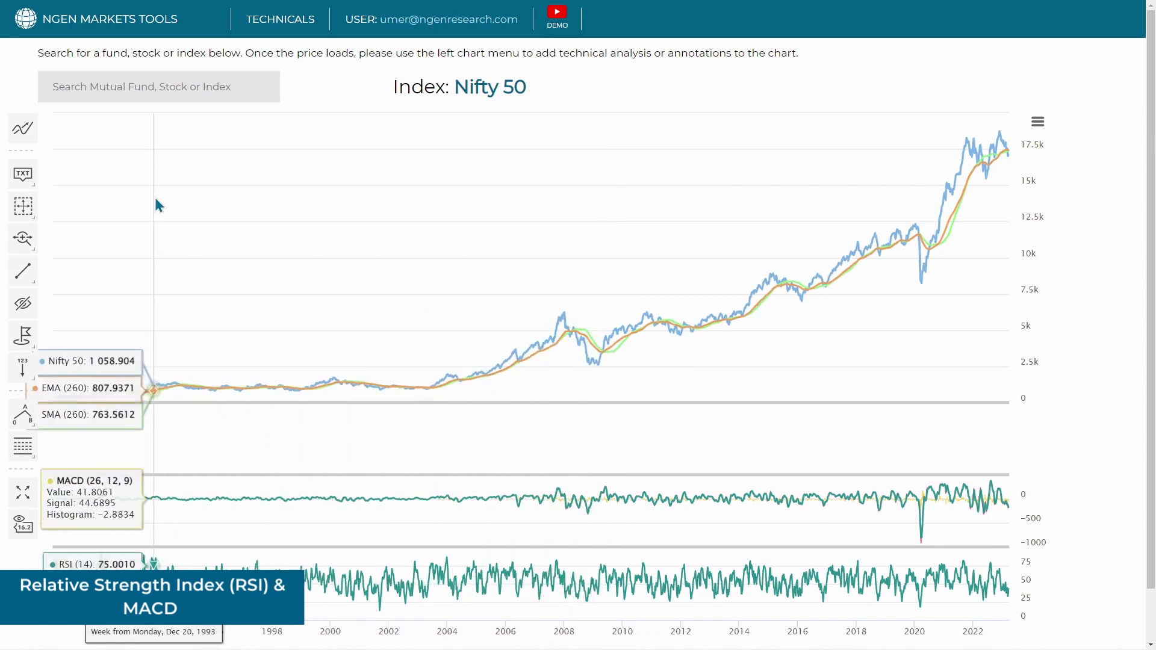
Edit the existing SMA indicator, setting its period to 100, and save the change.
click(22, 129)
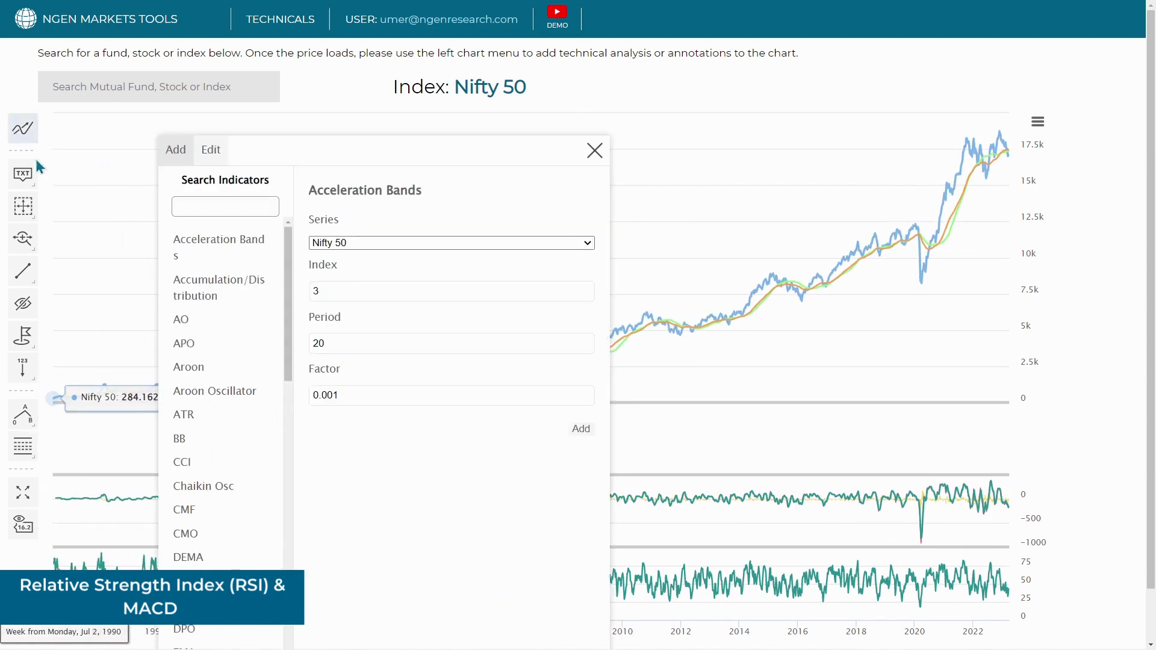
click(211, 150)
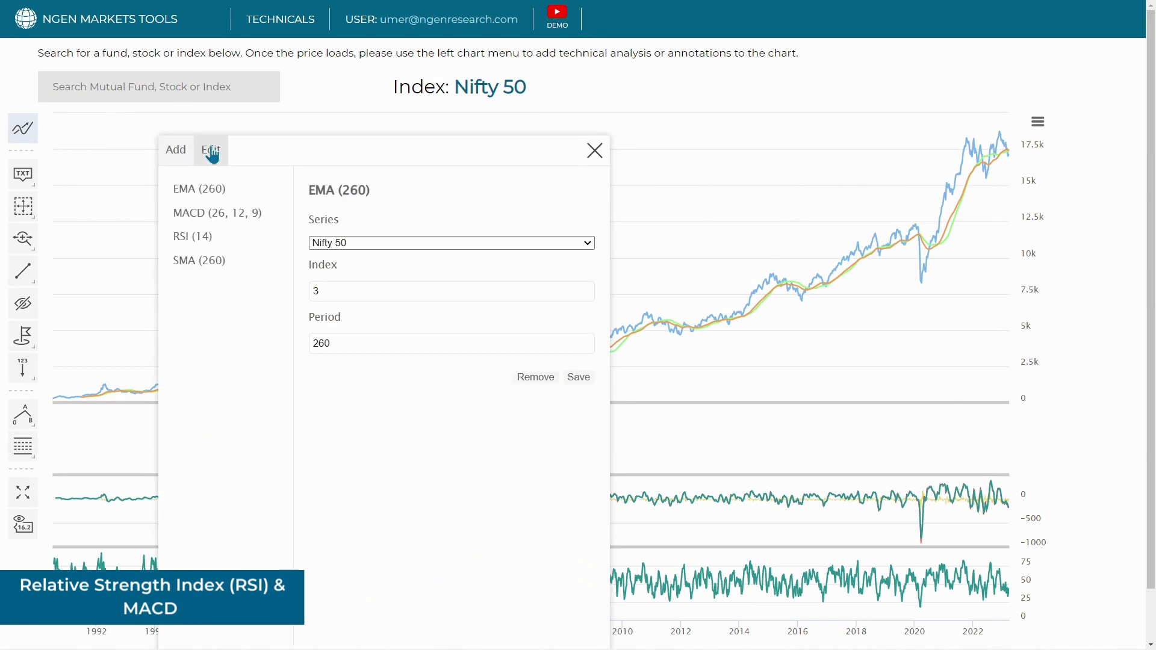
click(232, 215)
click(216, 242)
click(204, 270)
drag(369, 348, 265, 348)
text(10)
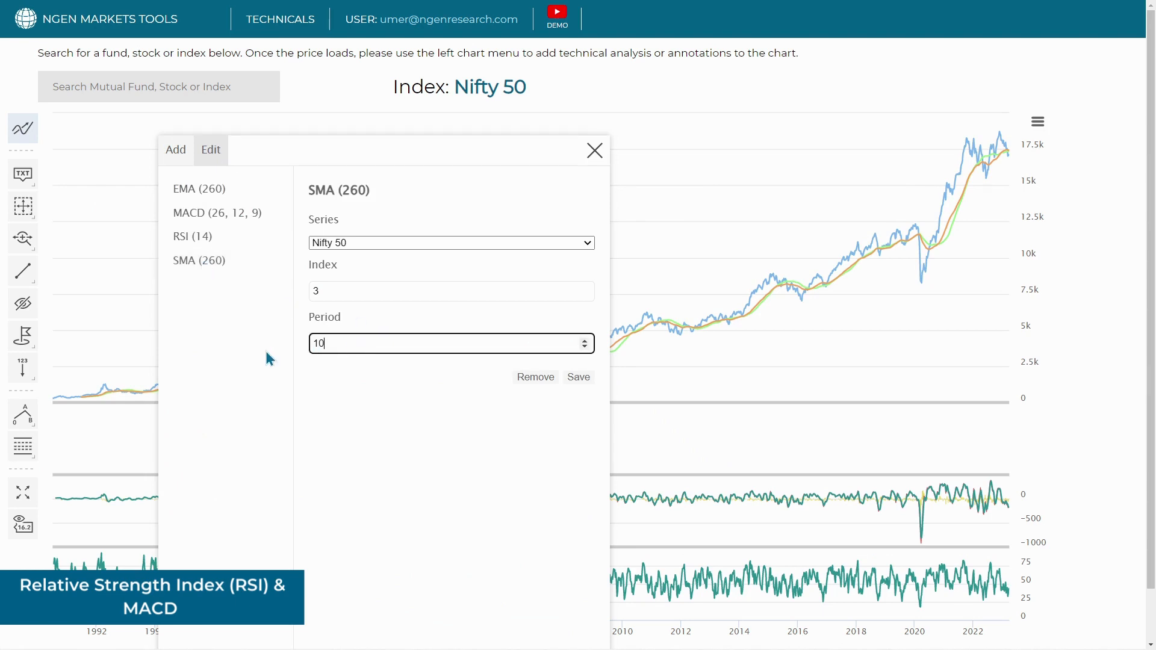
text(0)
click(576, 378)
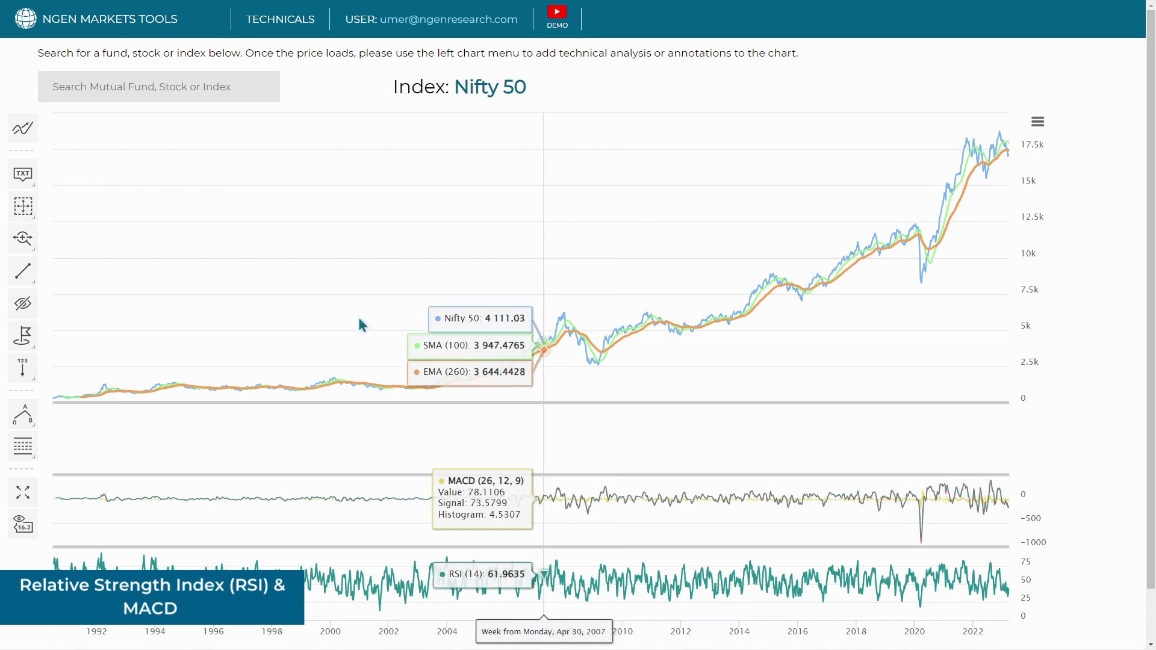
Remove the SMA (100) indicator from the Nifty 50 chart.
click(22, 128)
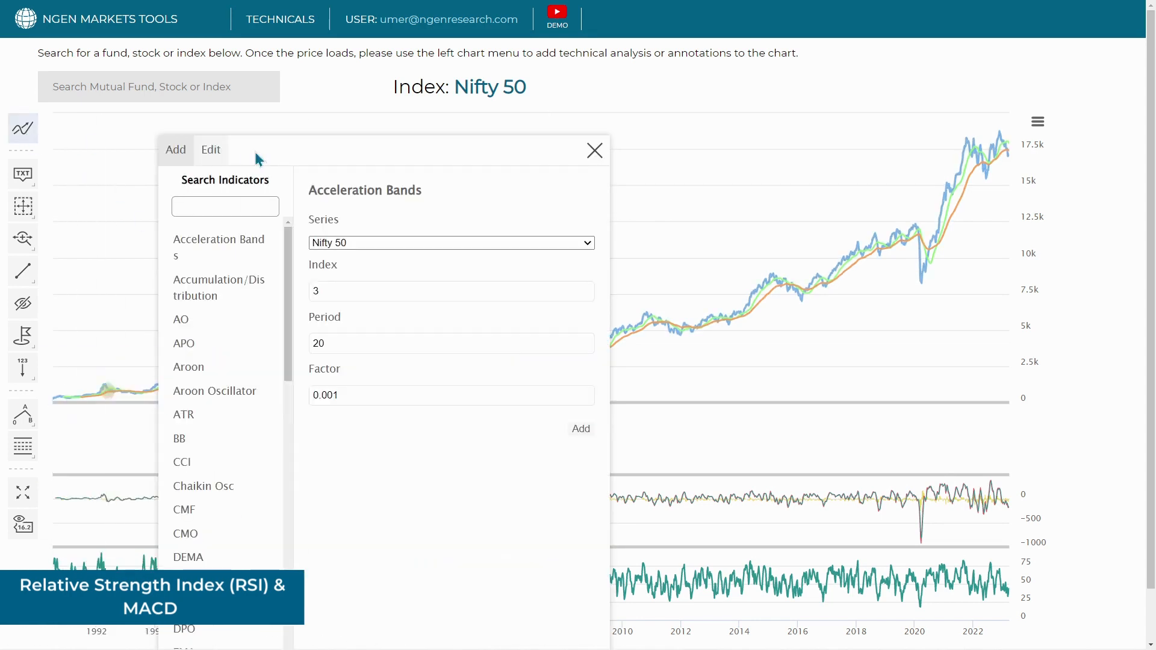
click(210, 151)
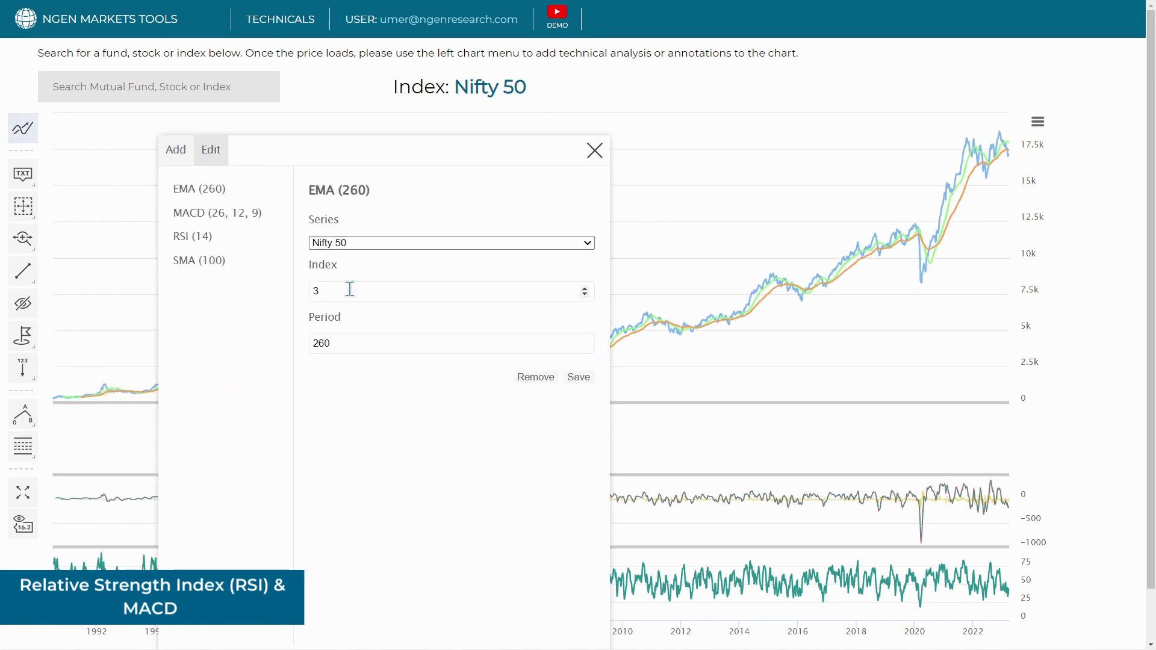
click(205, 266)
click(533, 377)
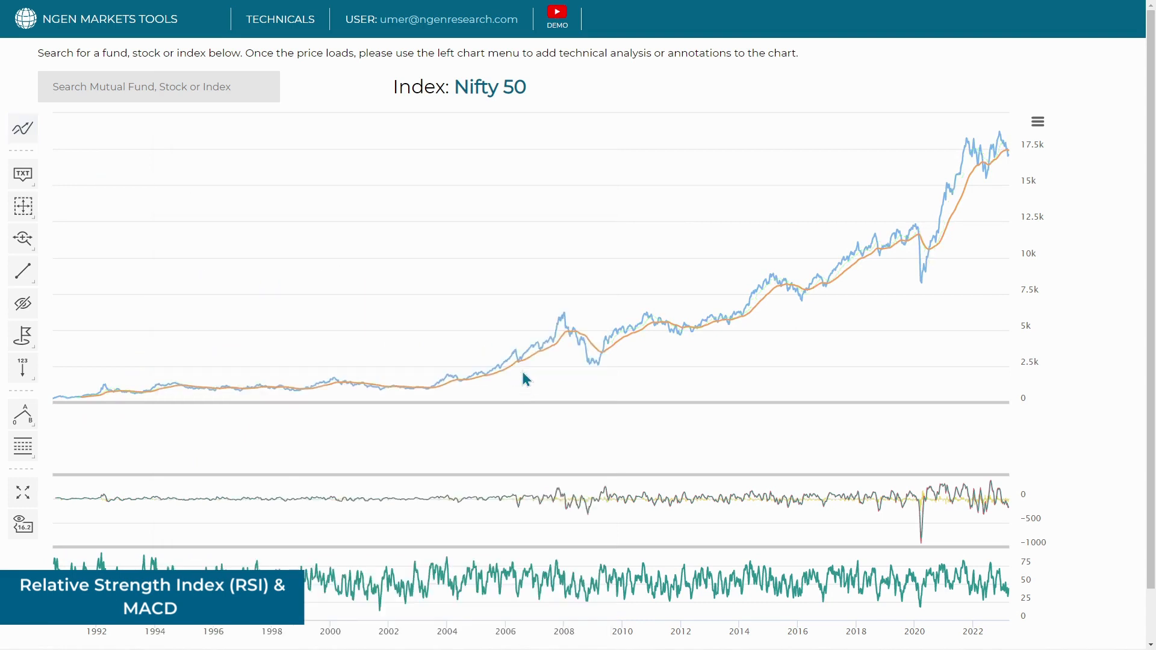
mouse_move(523, 362)
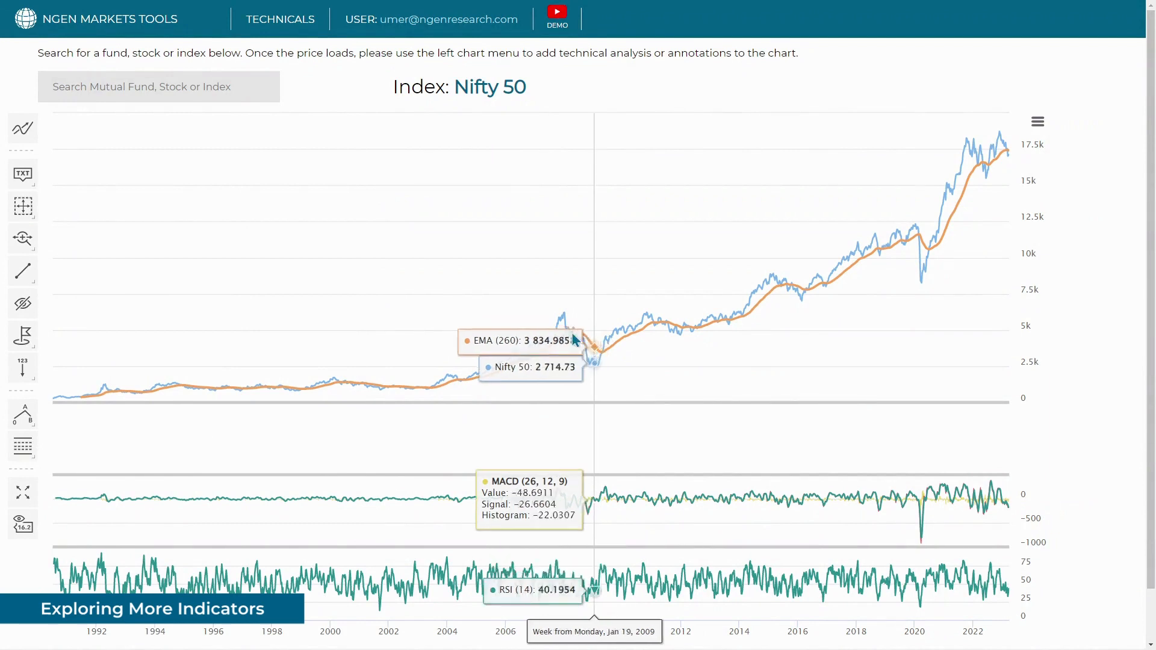
Browse the list of technical indicators that can be added to the chart.
click(23, 129)
scroll(215, 314, down, 5)
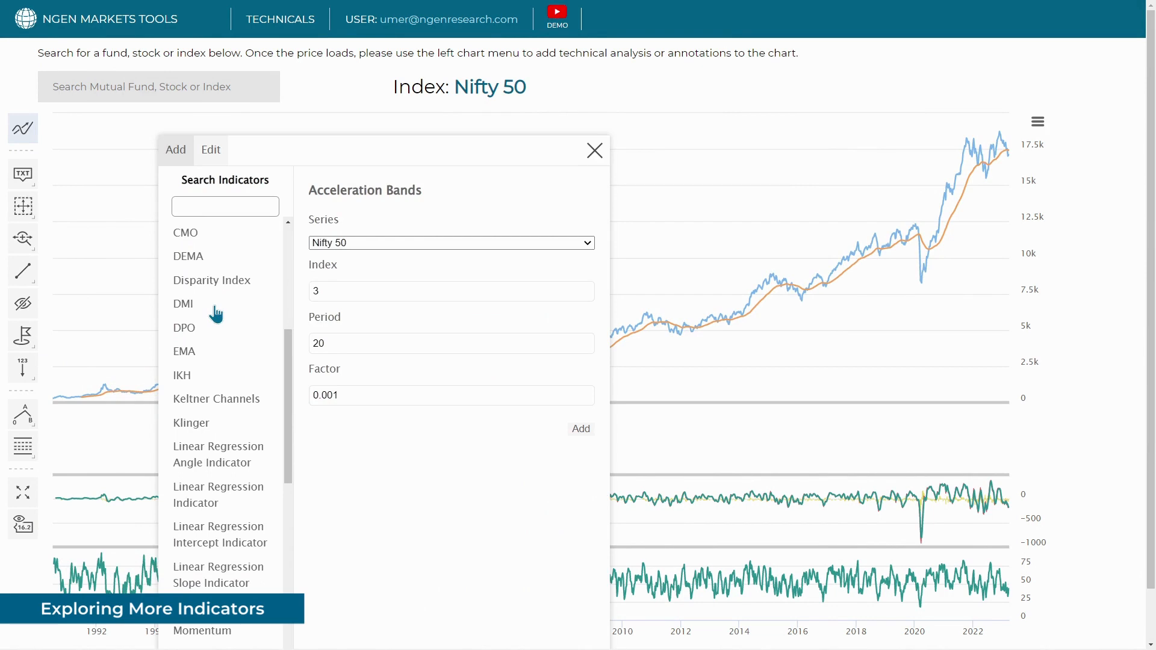
scroll(216, 314, down, 5)
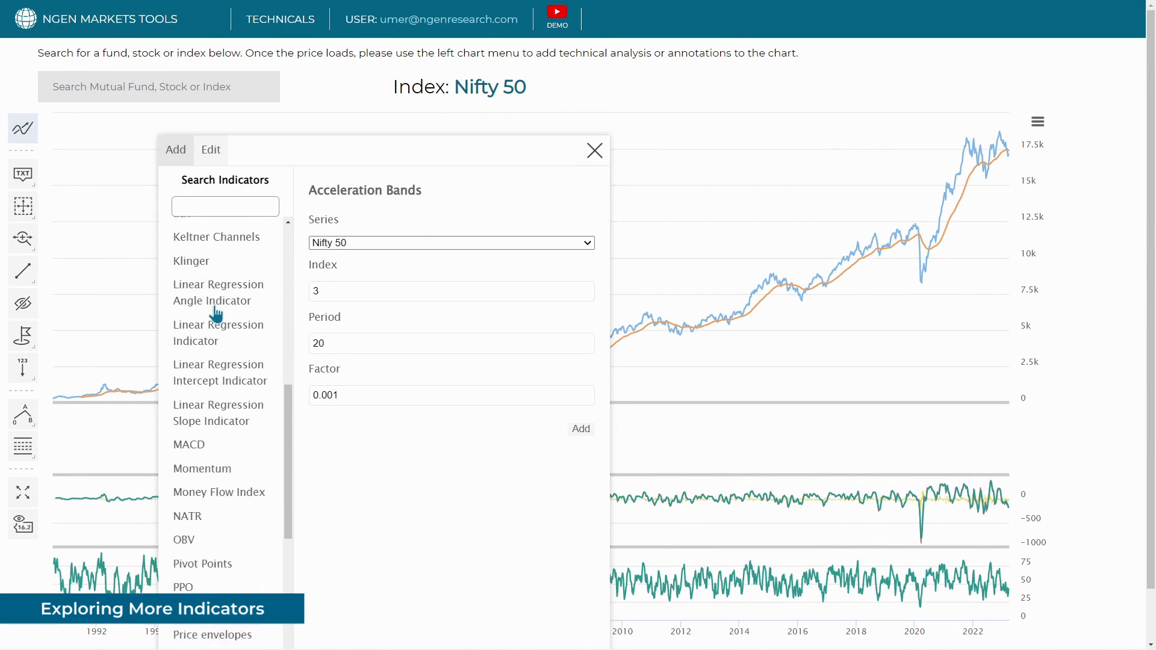
scroll(215, 315, down, 4)
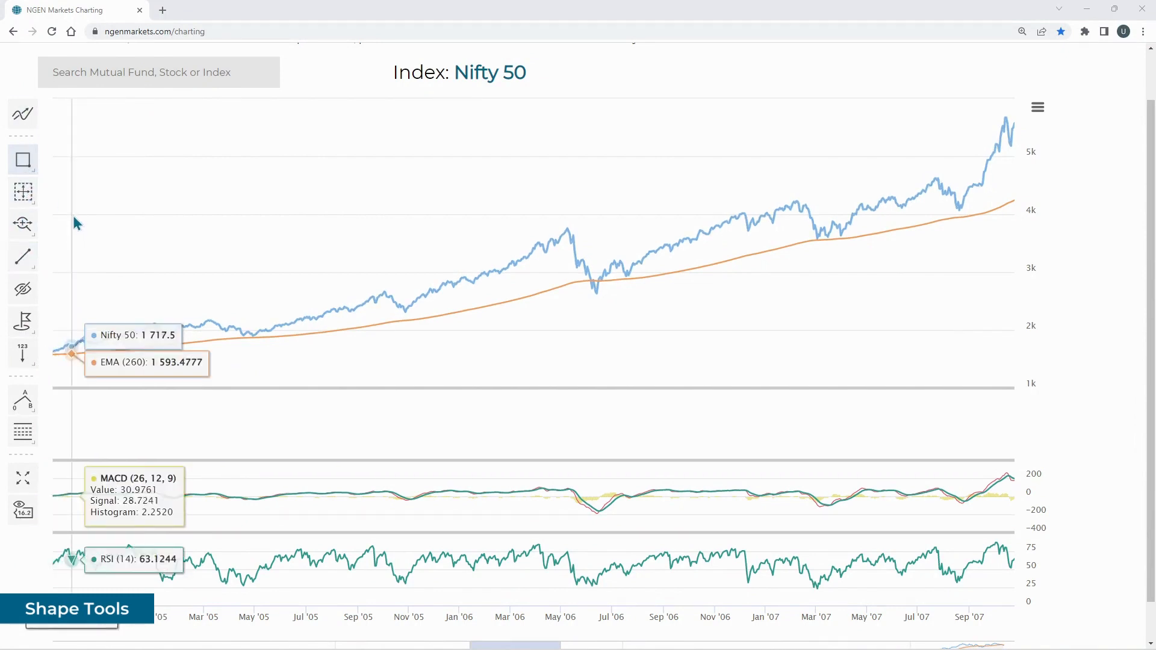
Place a text label annotation on the Nifty 50 line at about late February 2006.
click(34, 180)
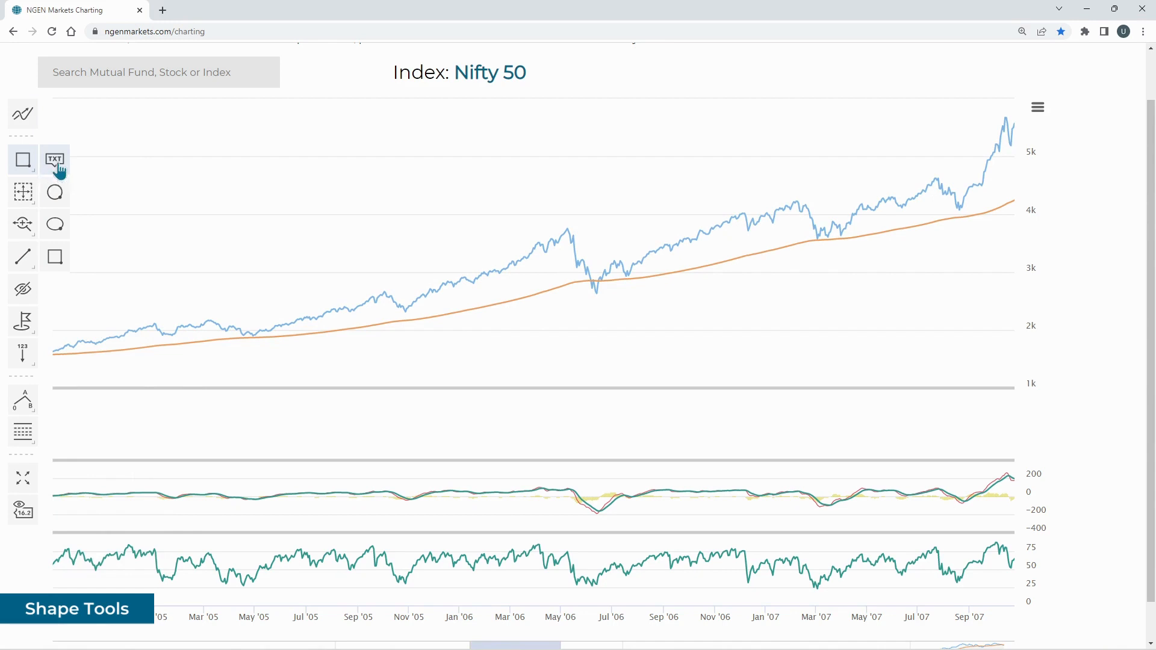
click(58, 168)
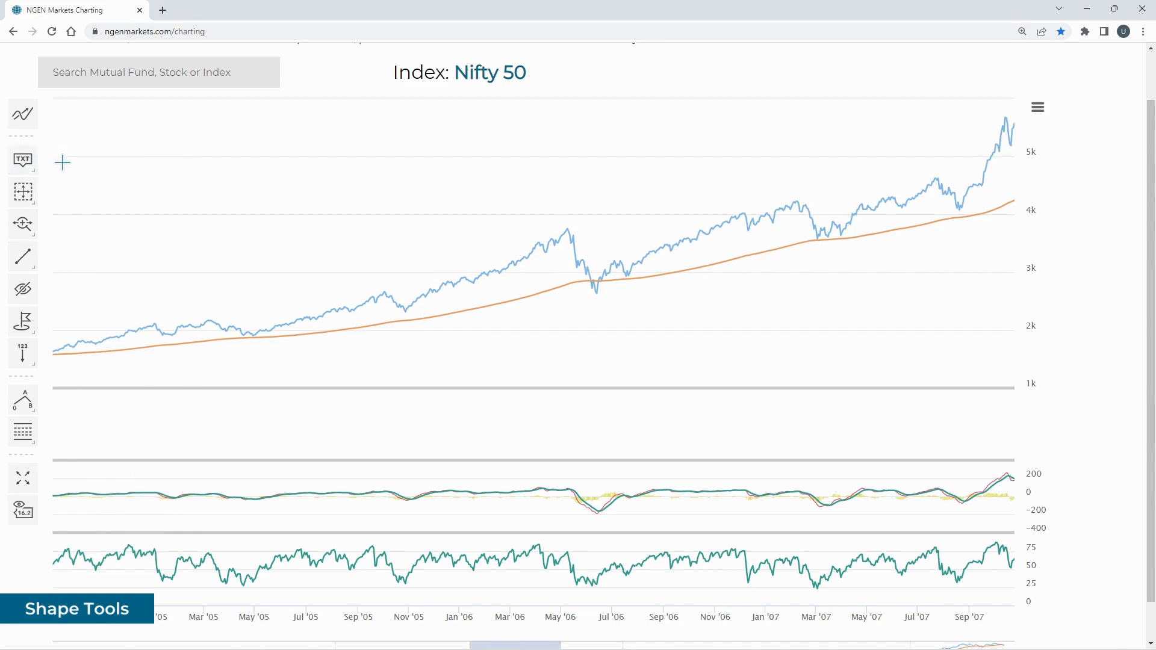
click(507, 265)
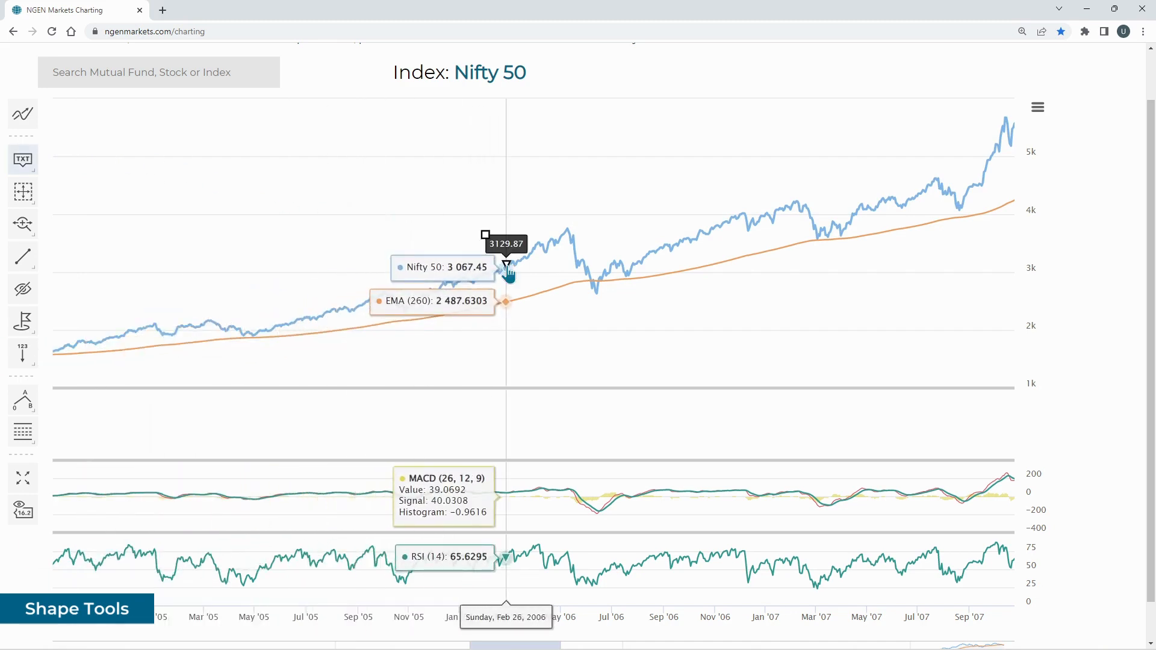
Draw a rectangle above the Nifty 50 line, spanning about late March 2006 to late January 2007.
click(33, 171)
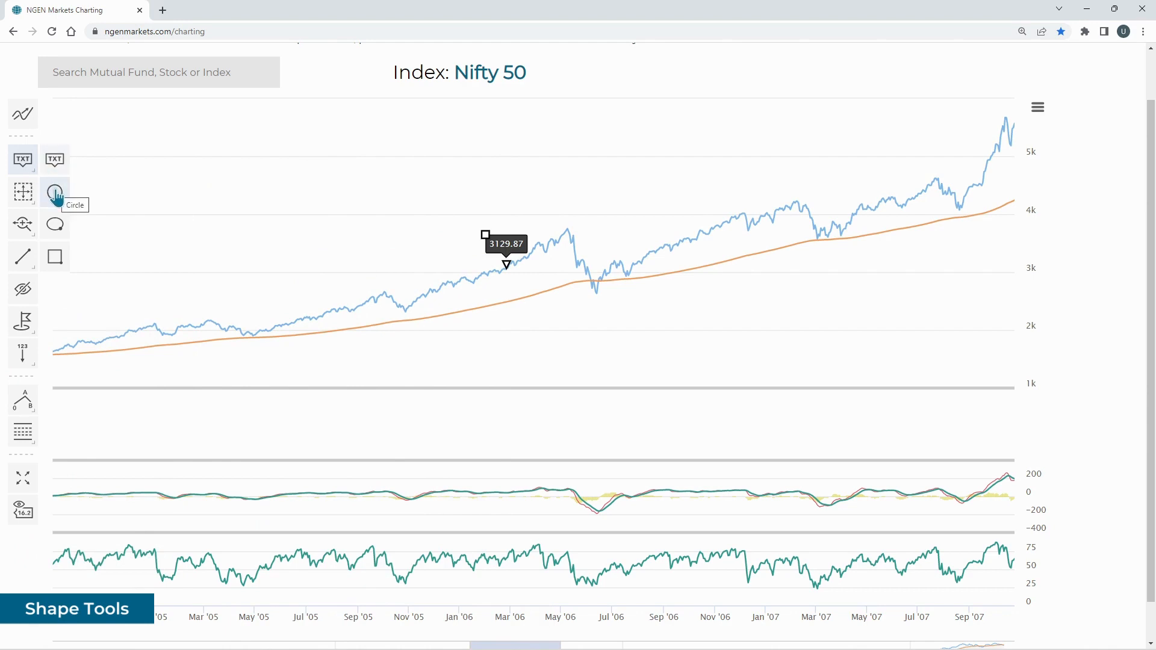
click(56, 262)
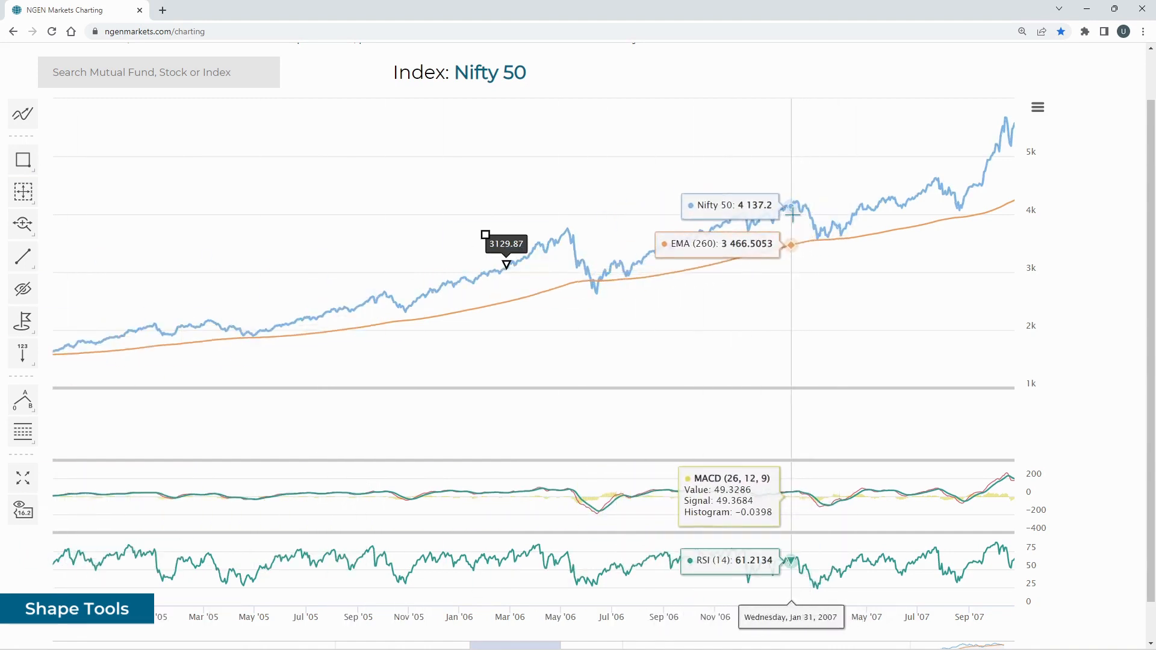
drag(791, 215, 531, 169)
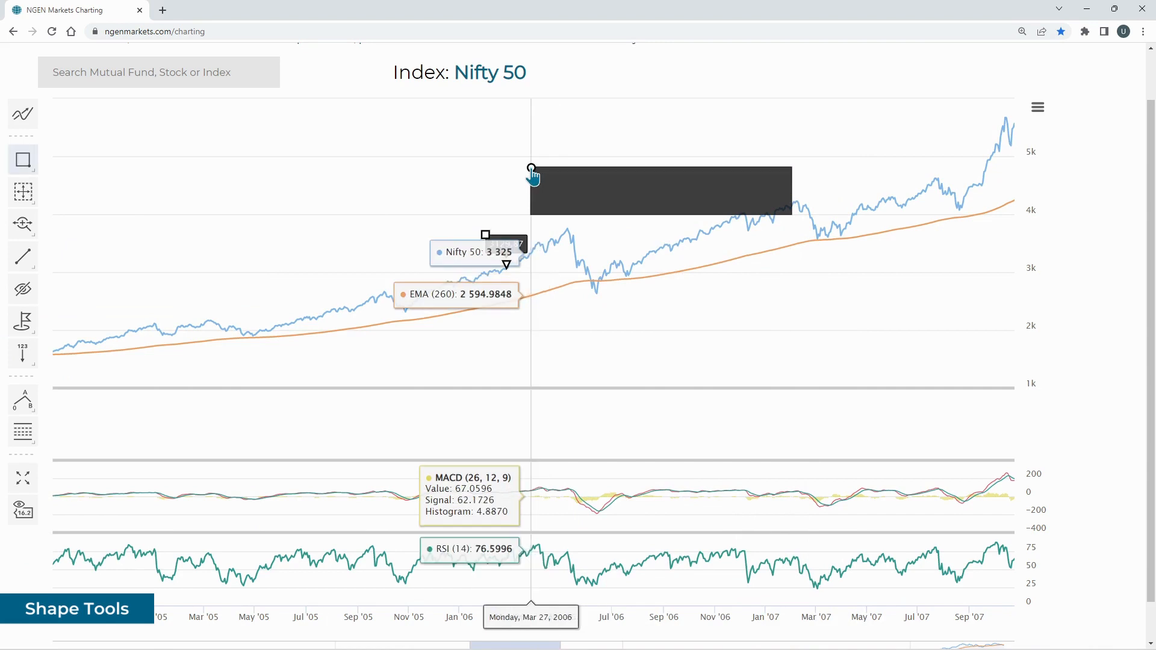
Open the rectangle's shape options, close them without changes, and delete the rectangle from the chart.
click(580, 187)
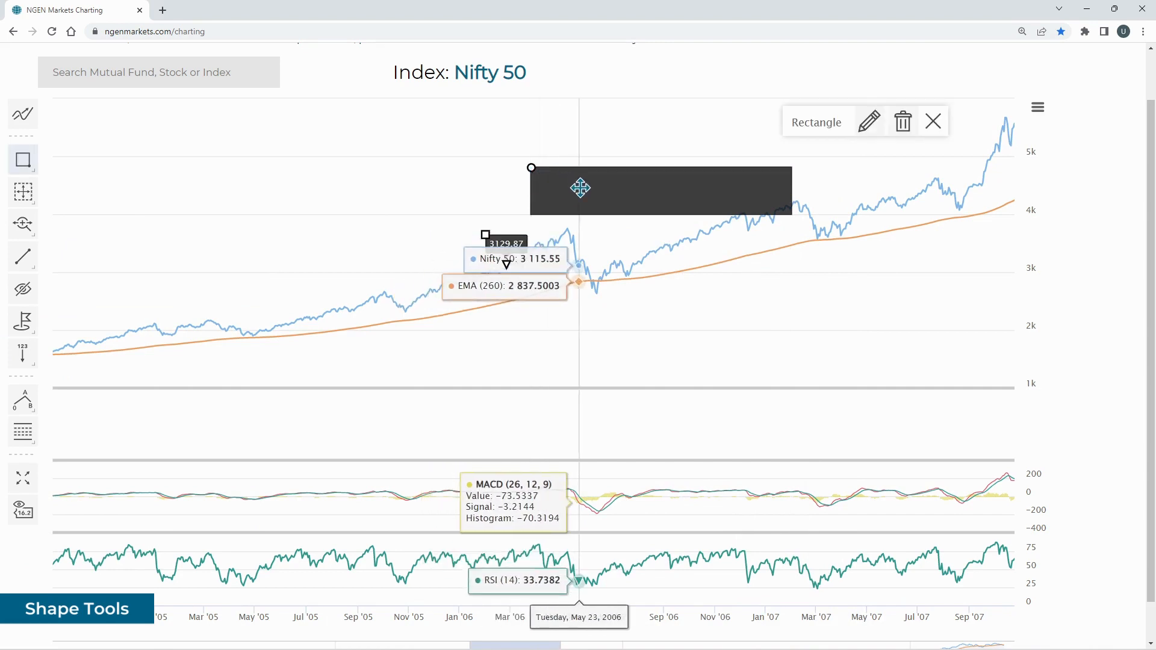
click(868, 127)
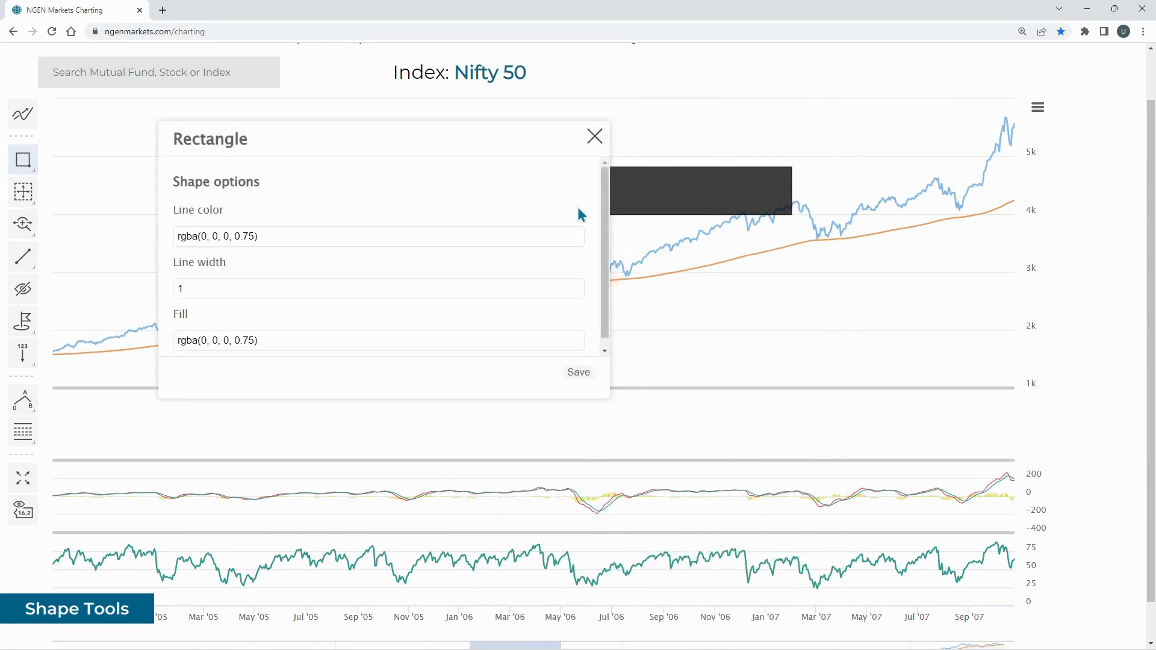
click(594, 137)
click(678, 196)
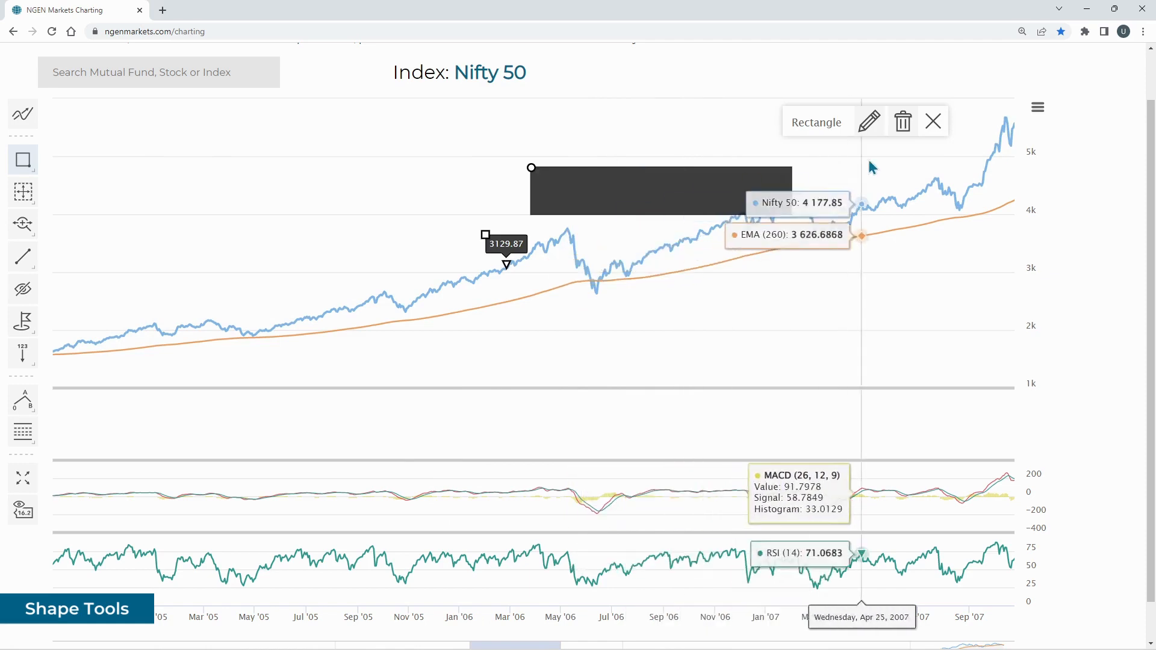
click(901, 125)
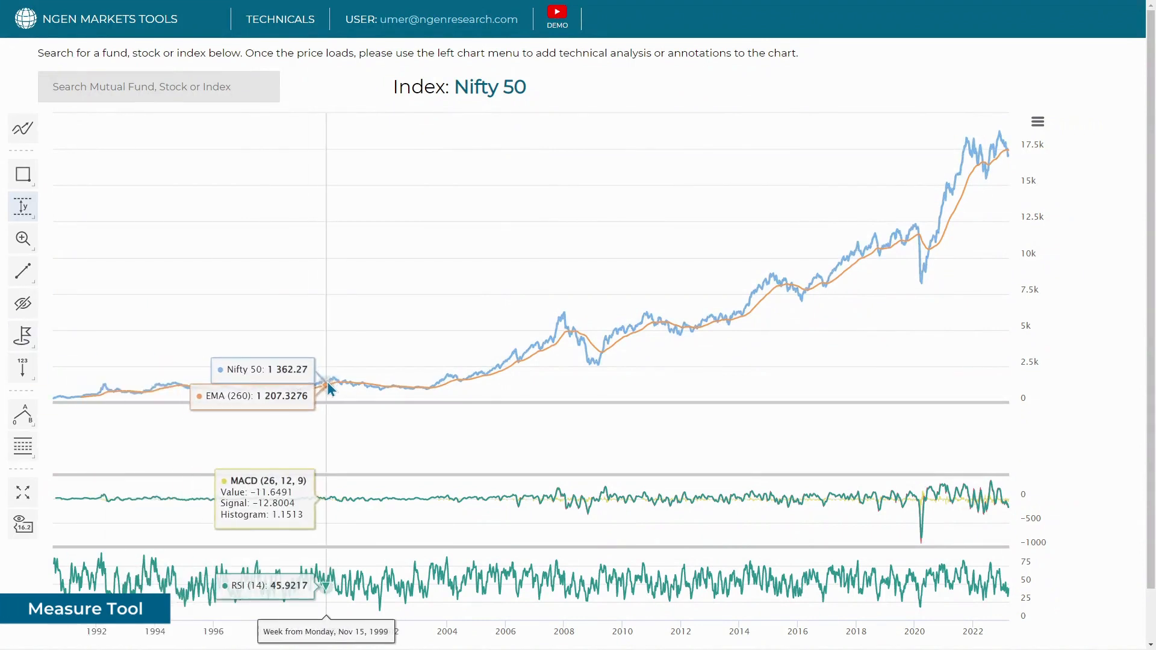
Add a Measure Y band about 5,200 points high starting at the 2008 low, and move it up to about 3,950–9,180.
click(35, 219)
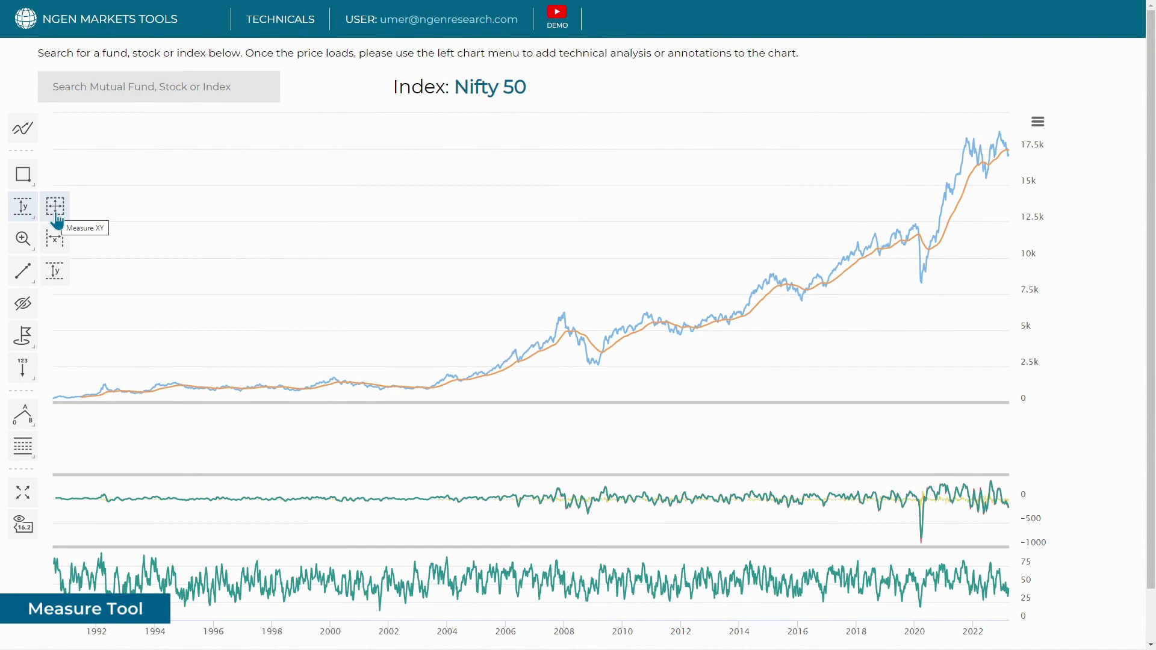
click(55, 271)
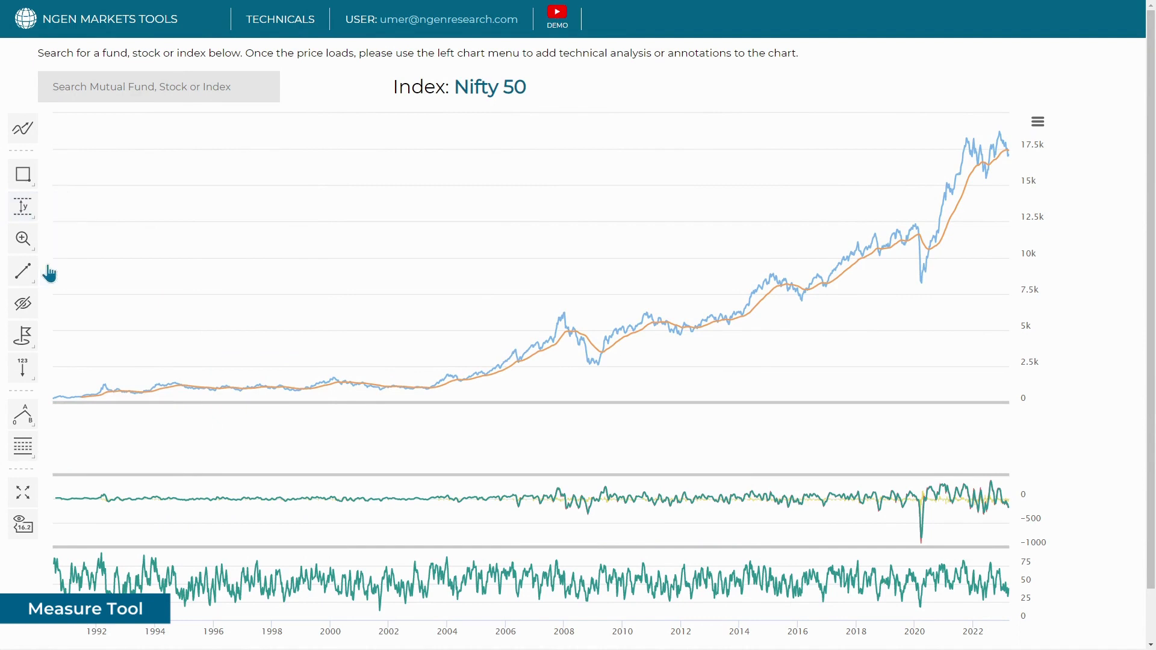
click(583, 366)
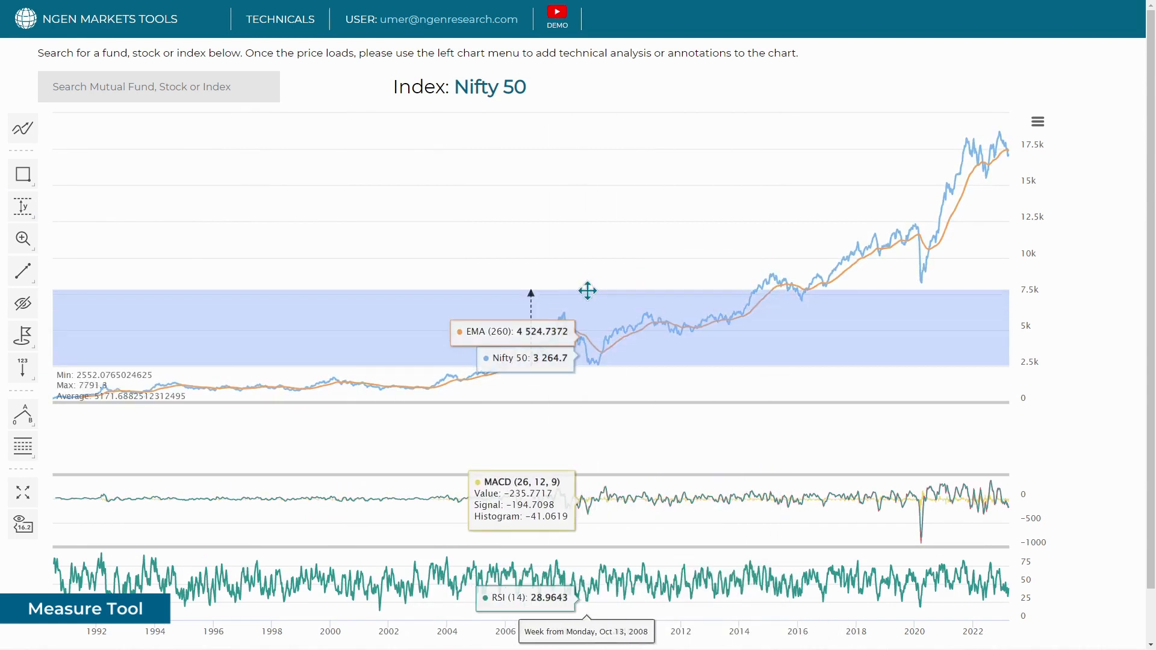
click(587, 291)
drag(376, 315, 377, 307)
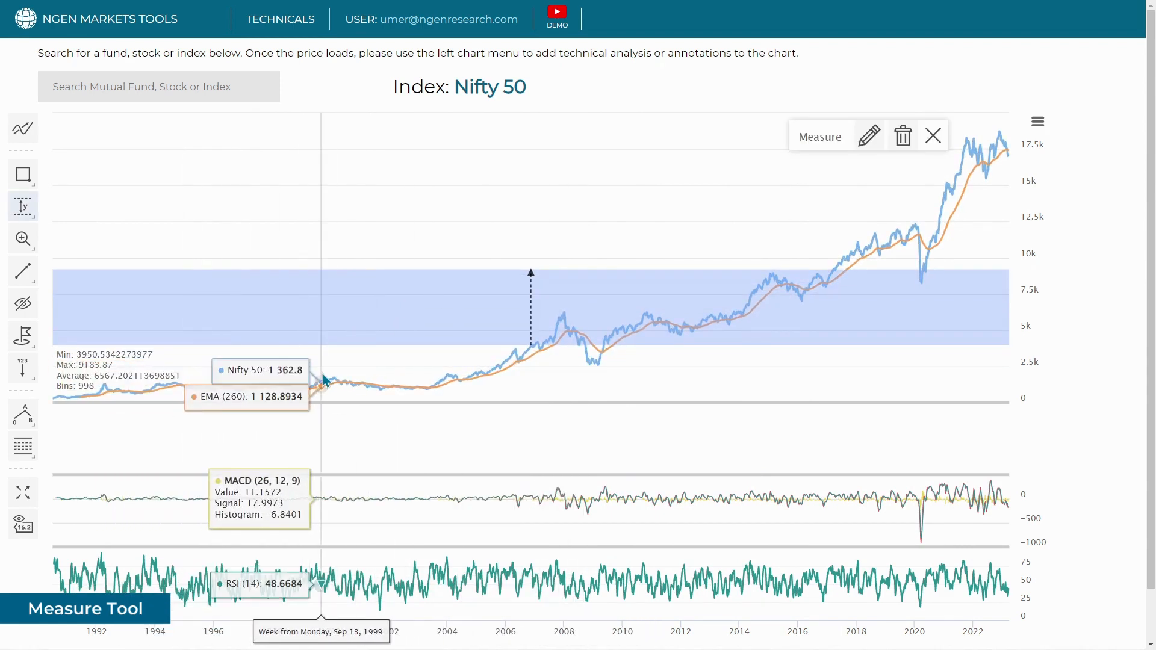
Add a Measure X band across the Nifty 50 chart from about October 1997 to mid-2005.
click(35, 218)
click(54, 239)
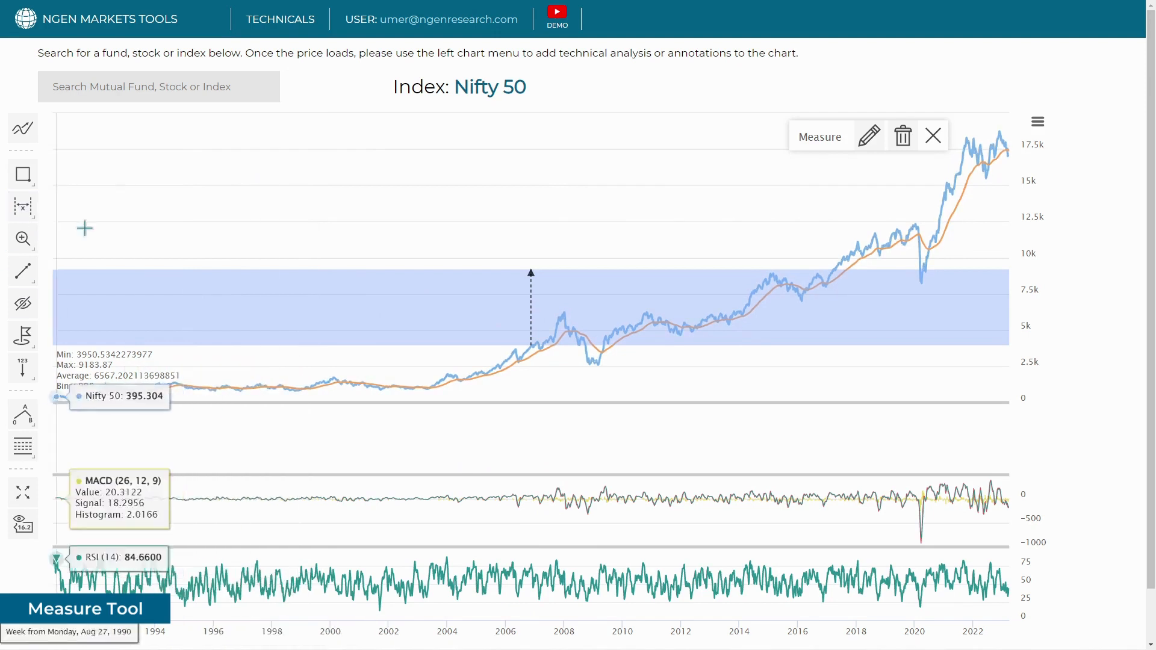
click(262, 193)
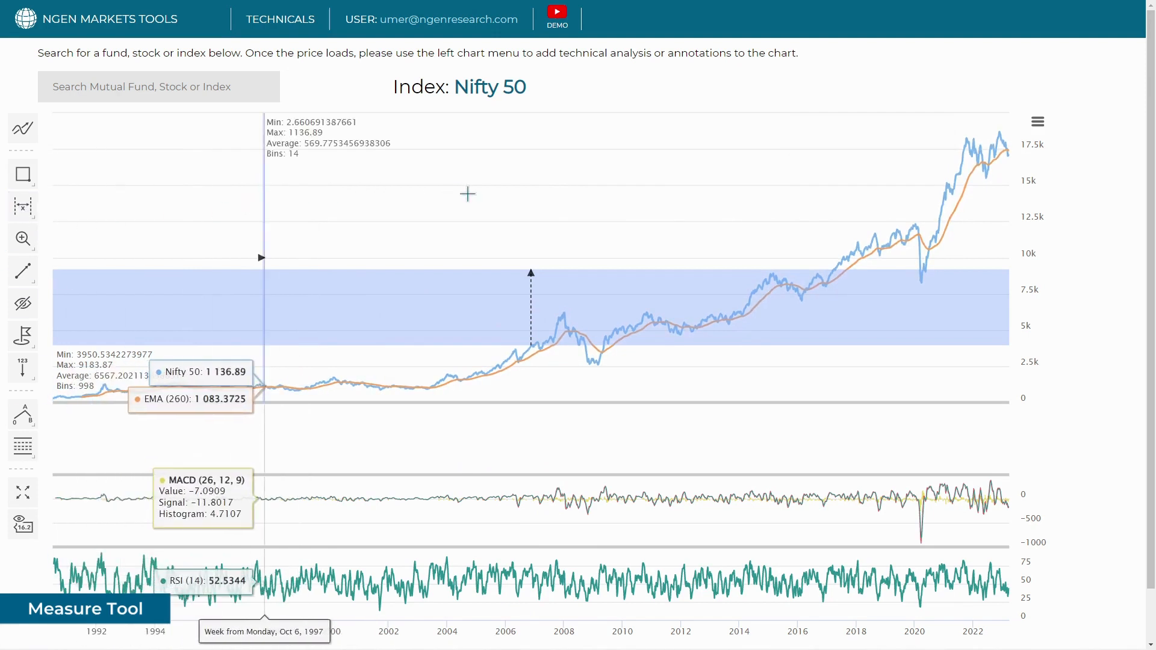
click(489, 195)
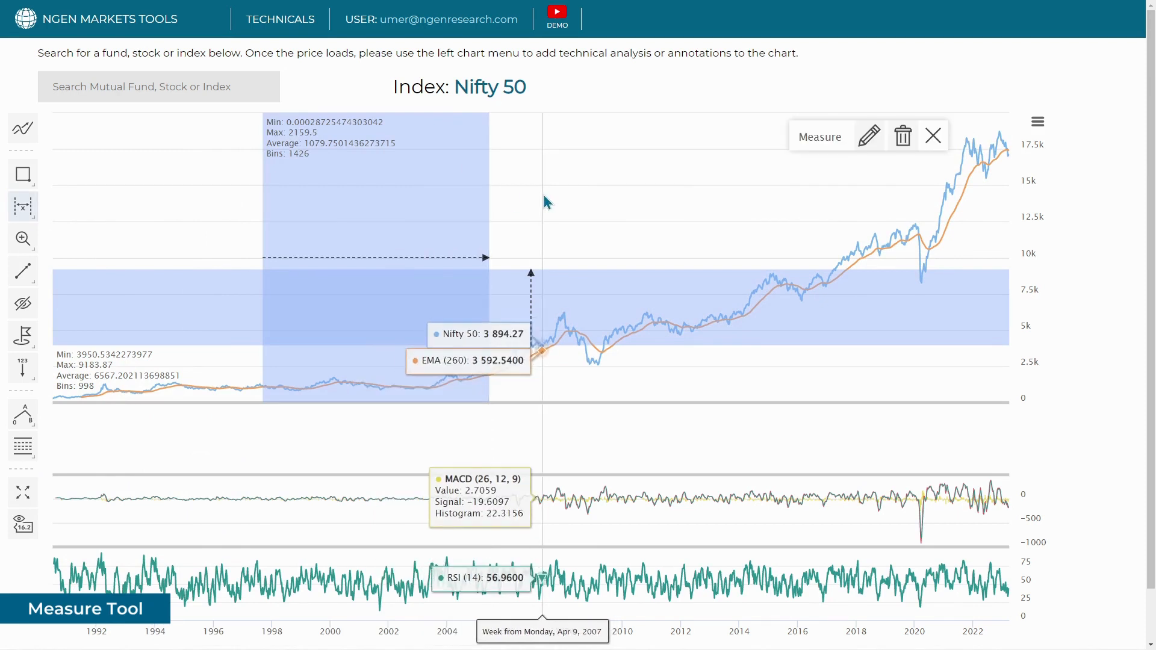
Add a Measure XY box from about mid-2012 at 6,000 to early 2017 at 15,400, and shift it towards later dates and higher prices.
click(35, 219)
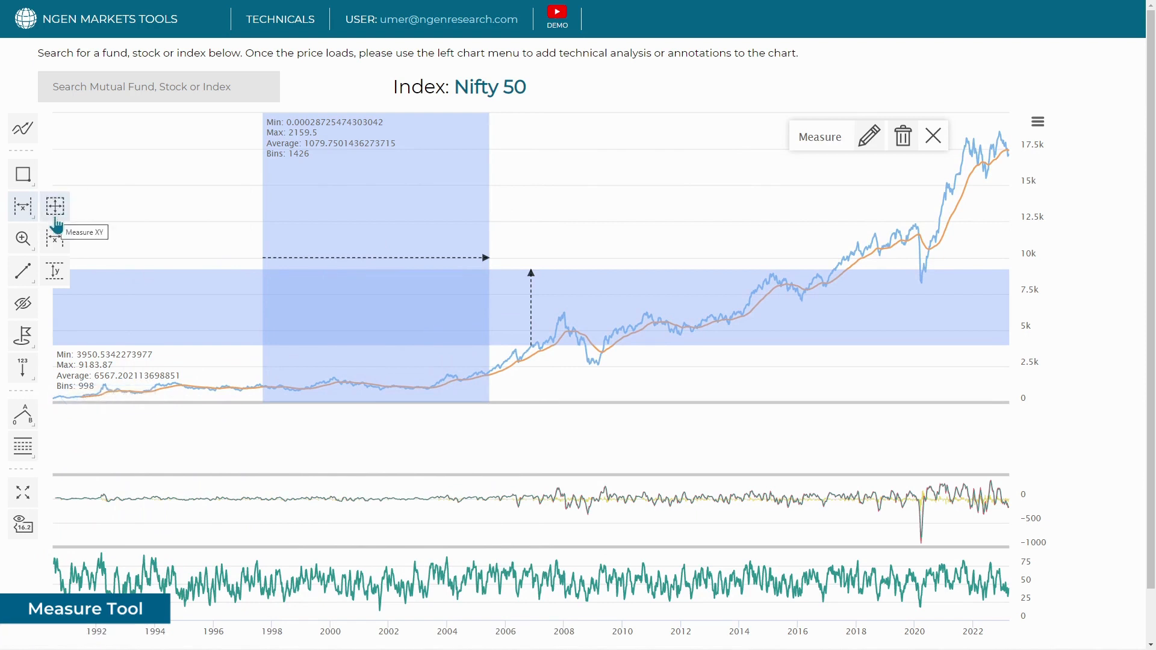
click(55, 218)
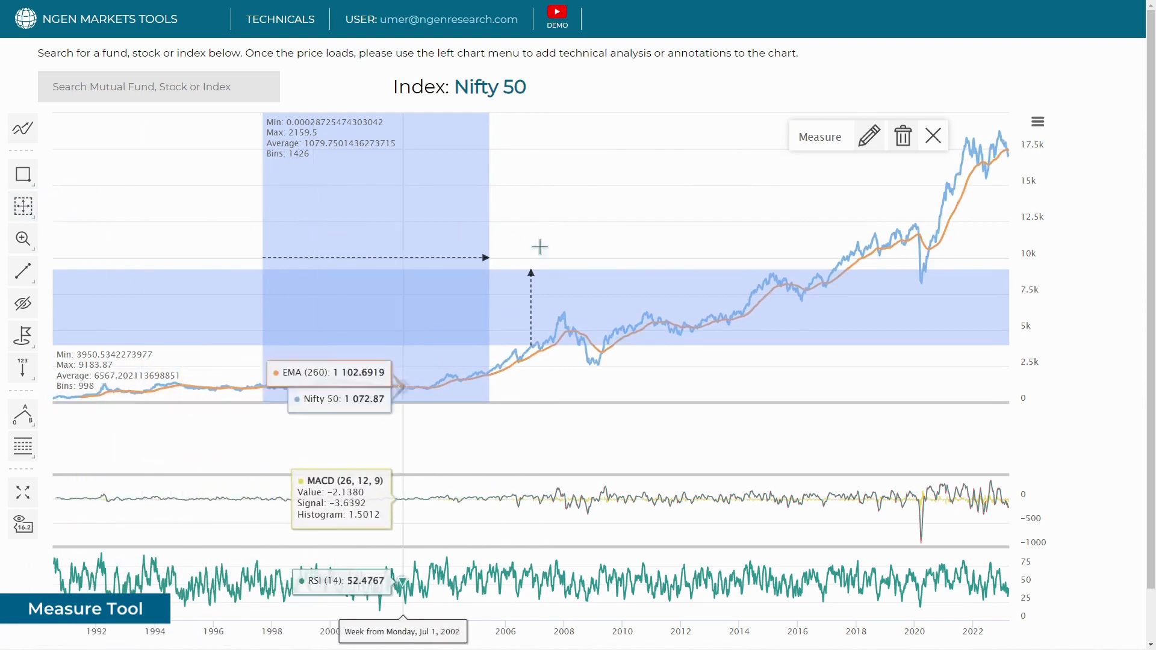
click(695, 316)
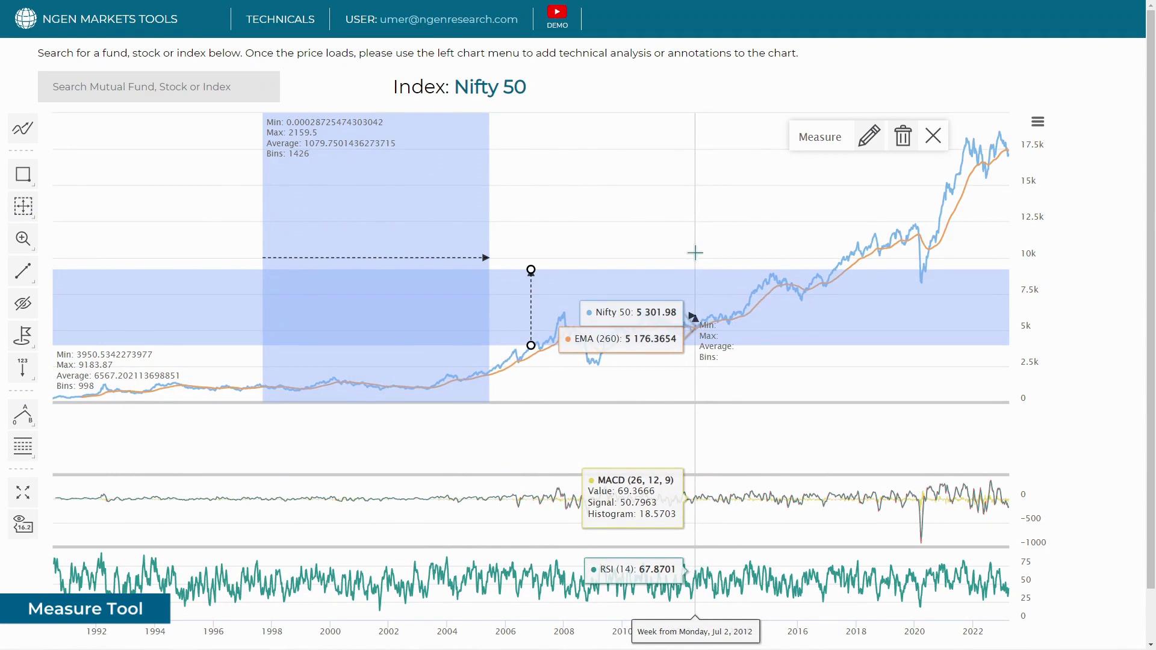
click(828, 179)
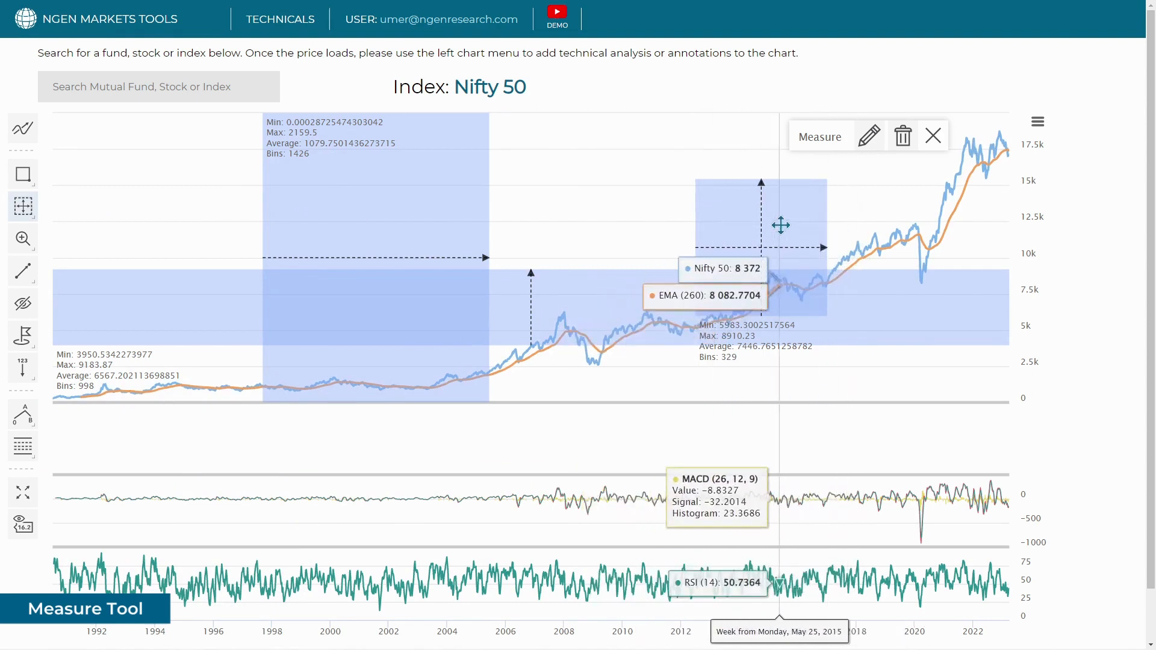
drag(781, 225, 827, 166)
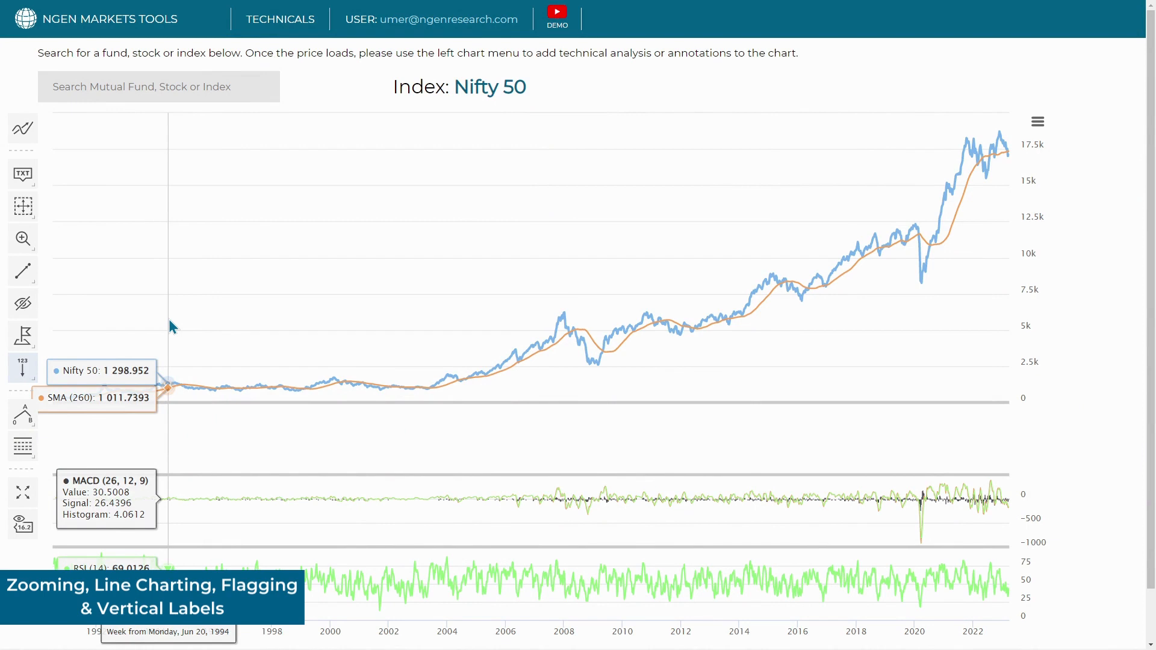
Zoom the chart on both axes to the area from about April 2004 to early 2022.
click(23, 248)
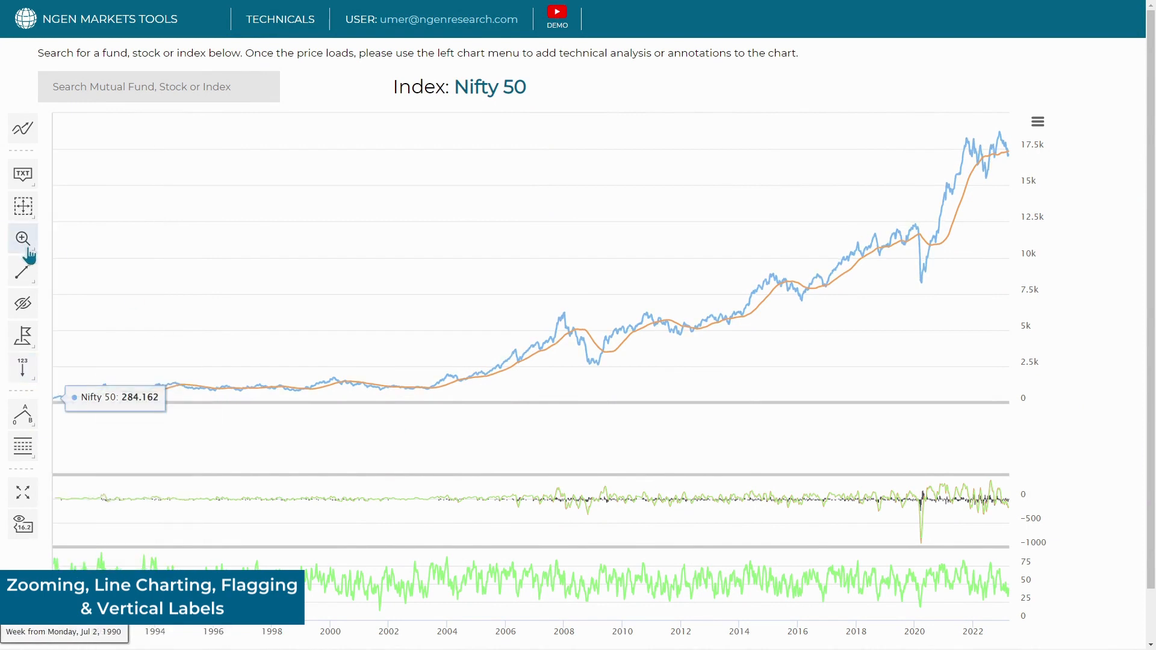
click(34, 252)
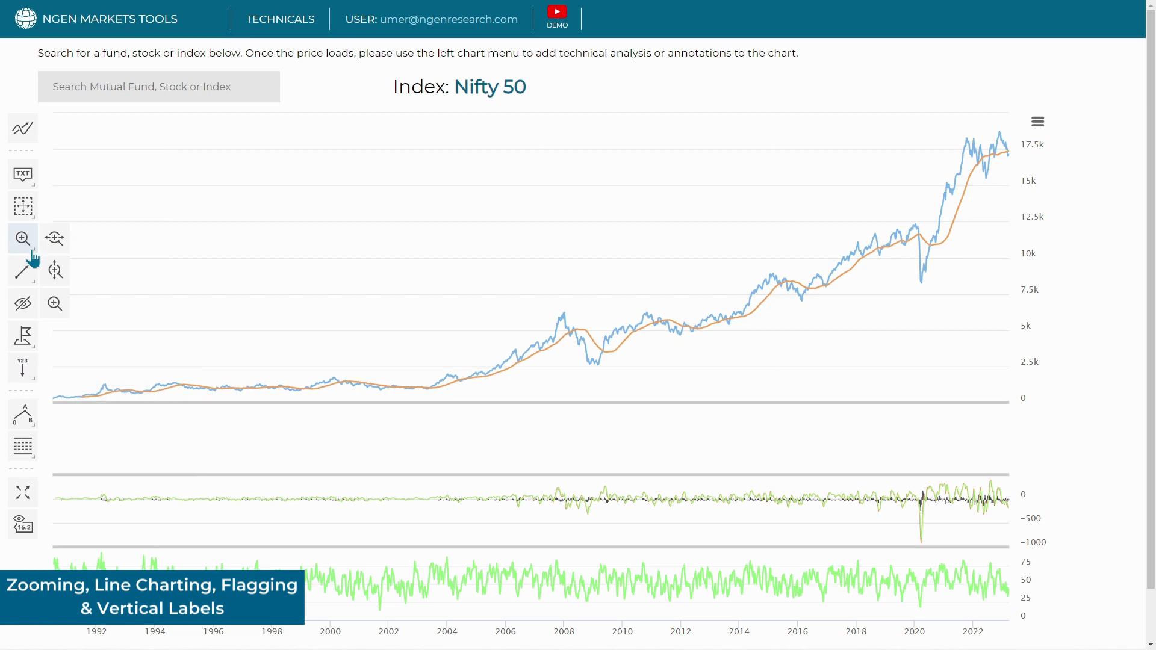
click(58, 318)
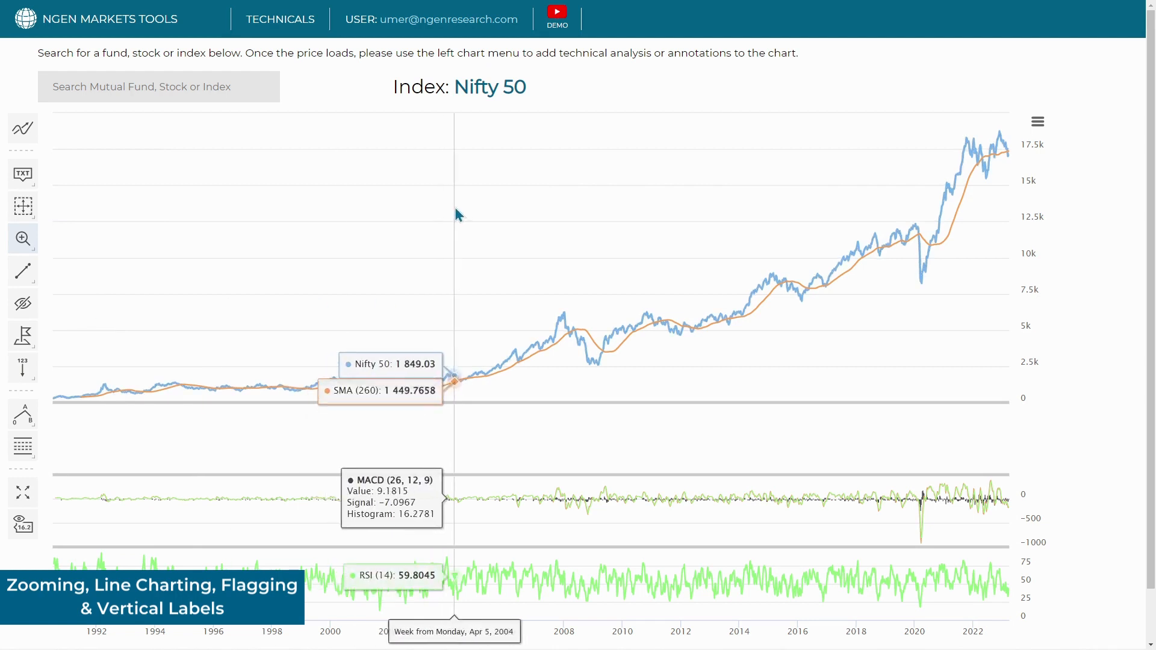
drag(455, 204, 985, 396)
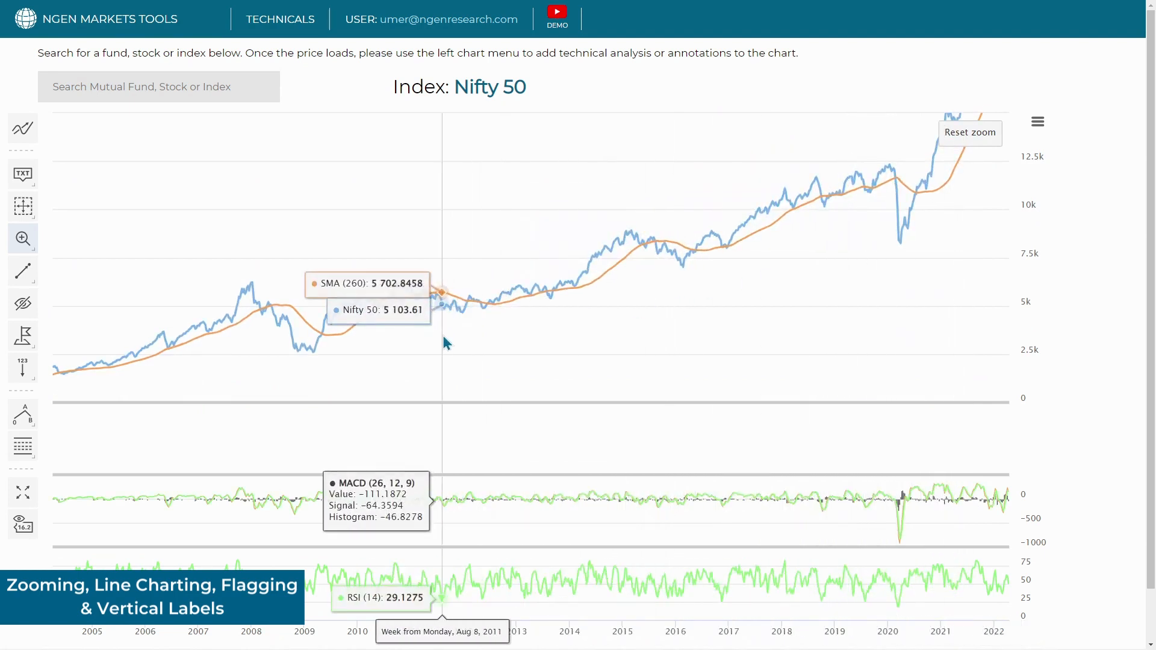
Draw an arrow segment from the early-2009 low to the March 2020 low of the Nifty 50 line, and select it.
click(34, 283)
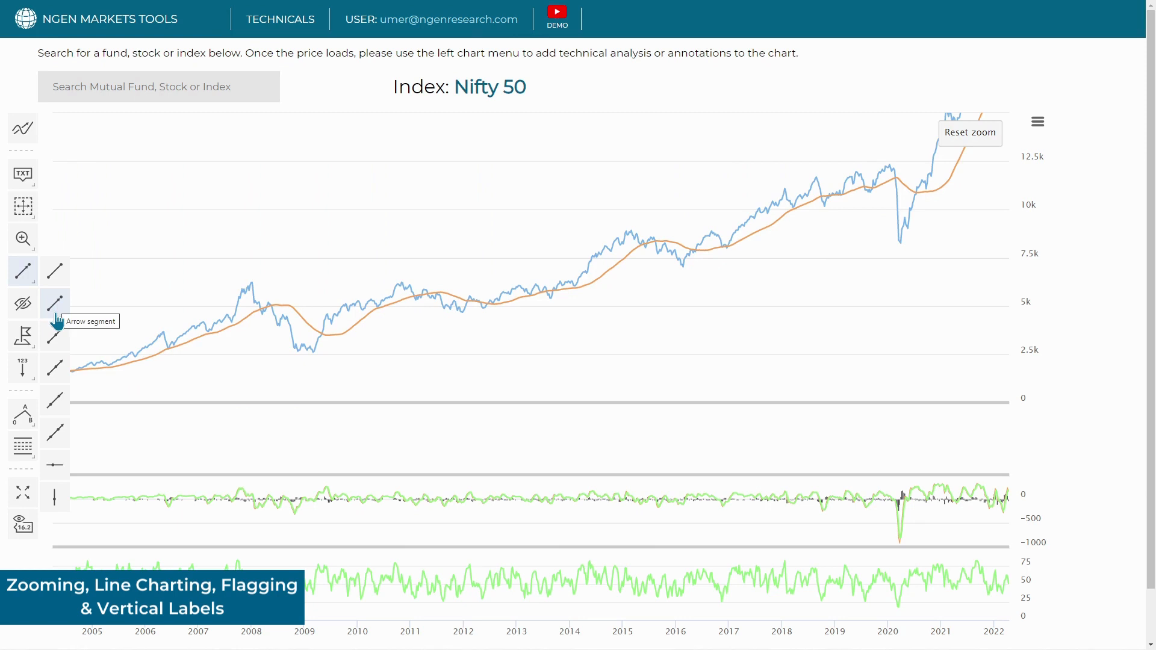
click(56, 314)
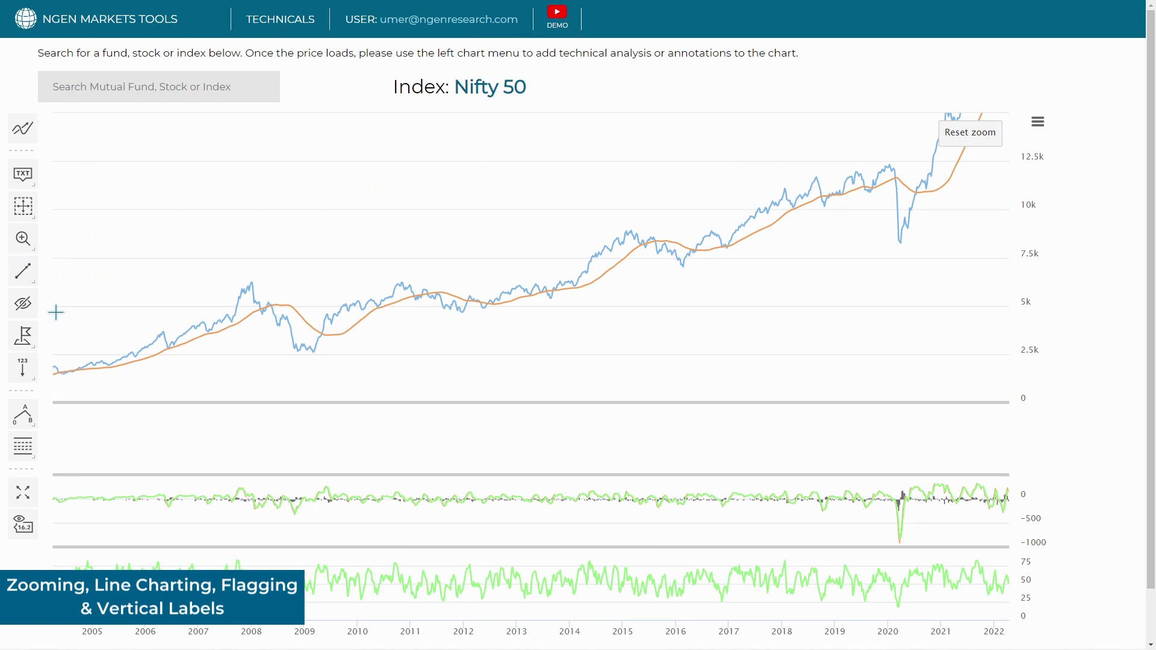
click(309, 354)
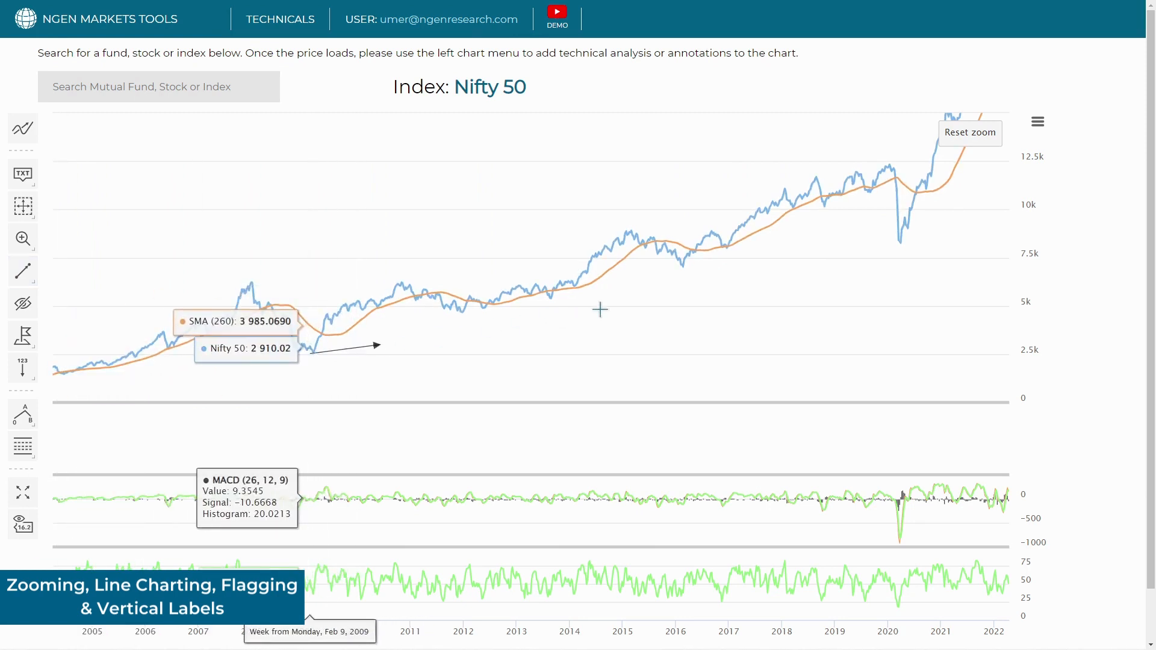
click(764, 265)
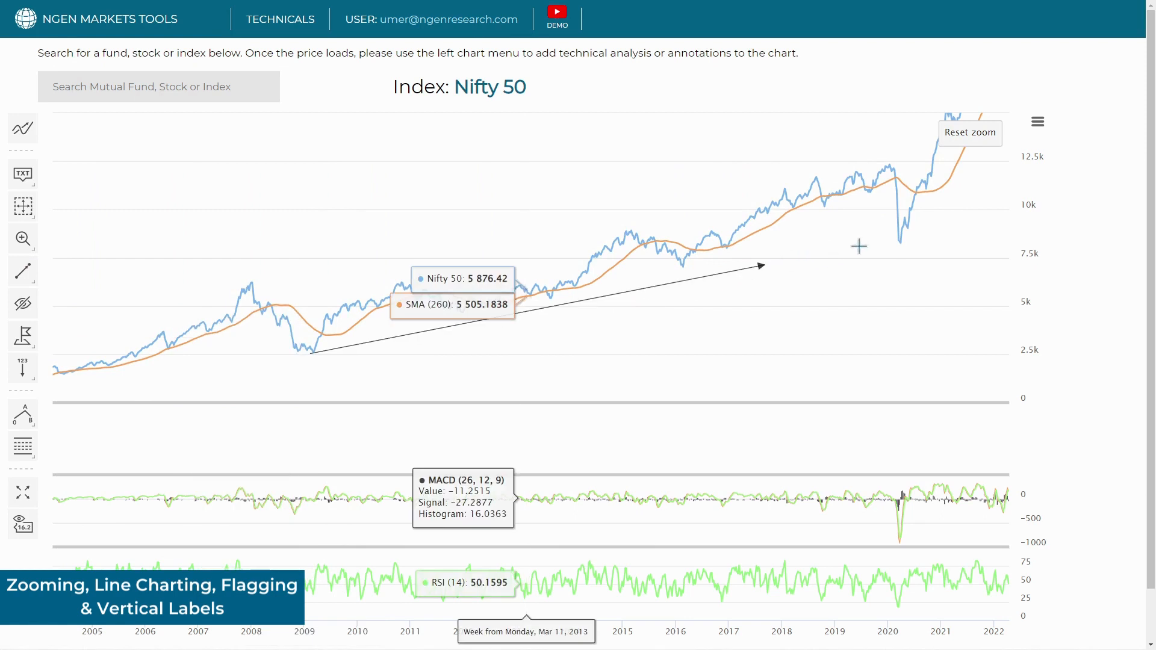
click(897, 245)
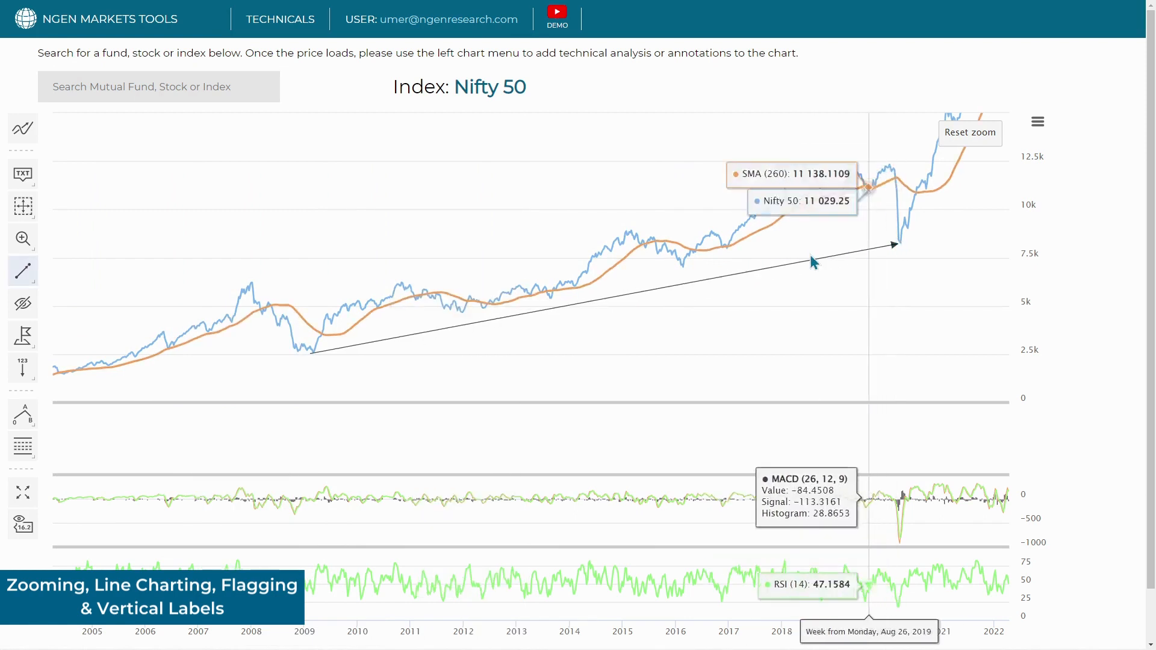
click(742, 275)
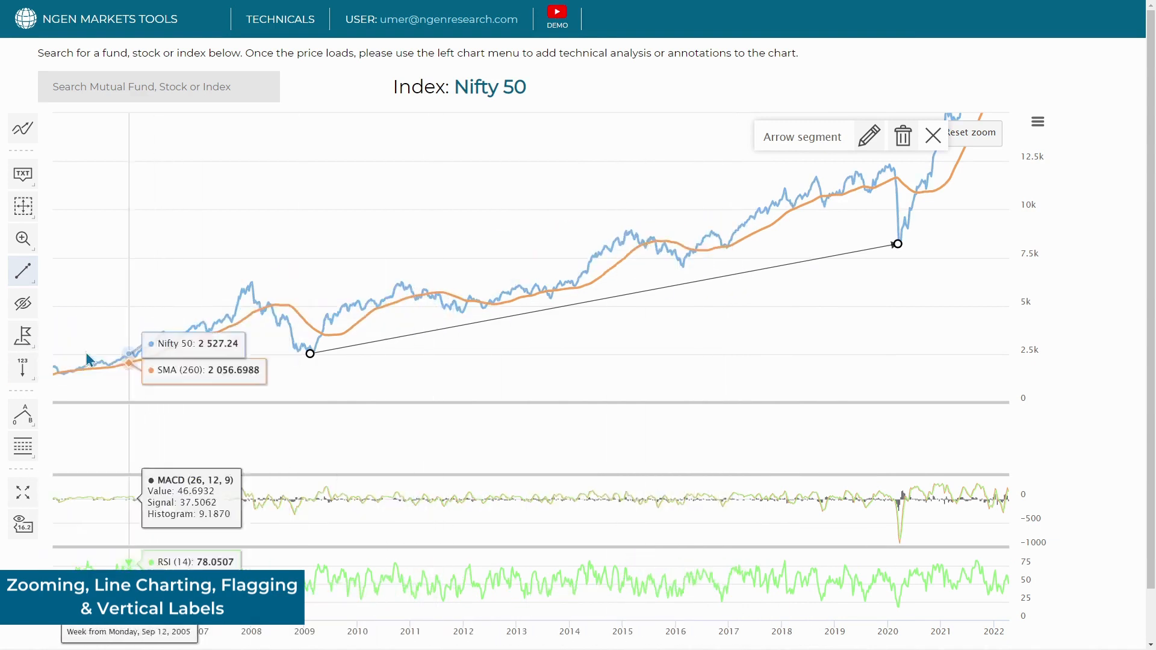
Add a square flag titled "scenario" at the early-2008 peak of the Nifty 50 line.
click(33, 353)
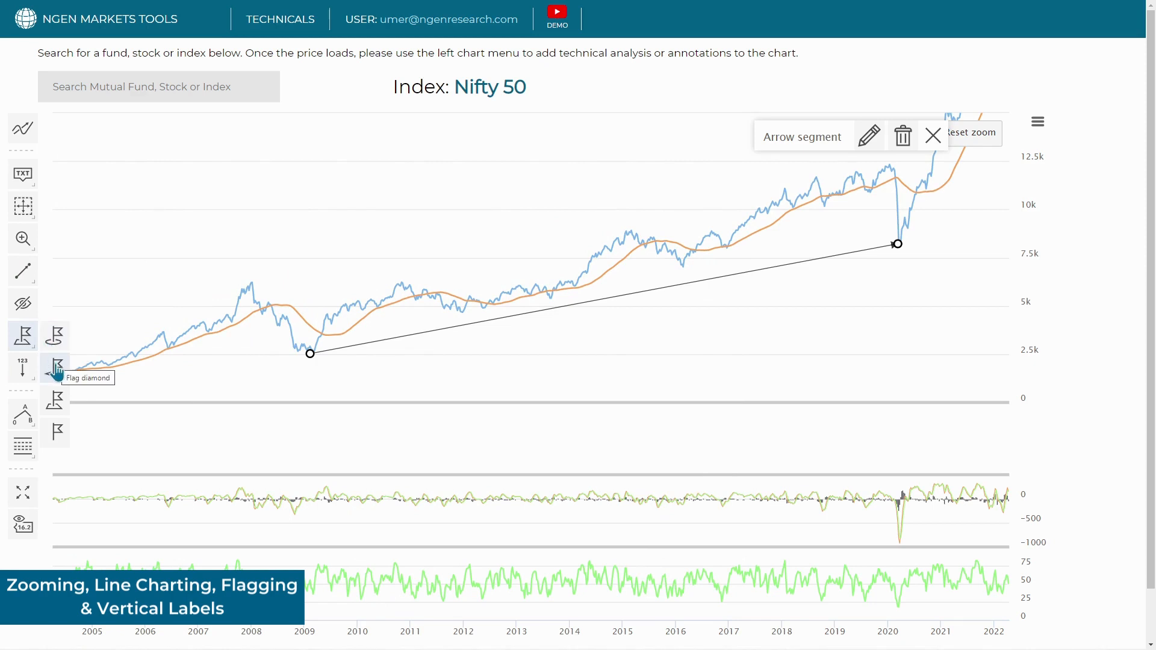
click(57, 405)
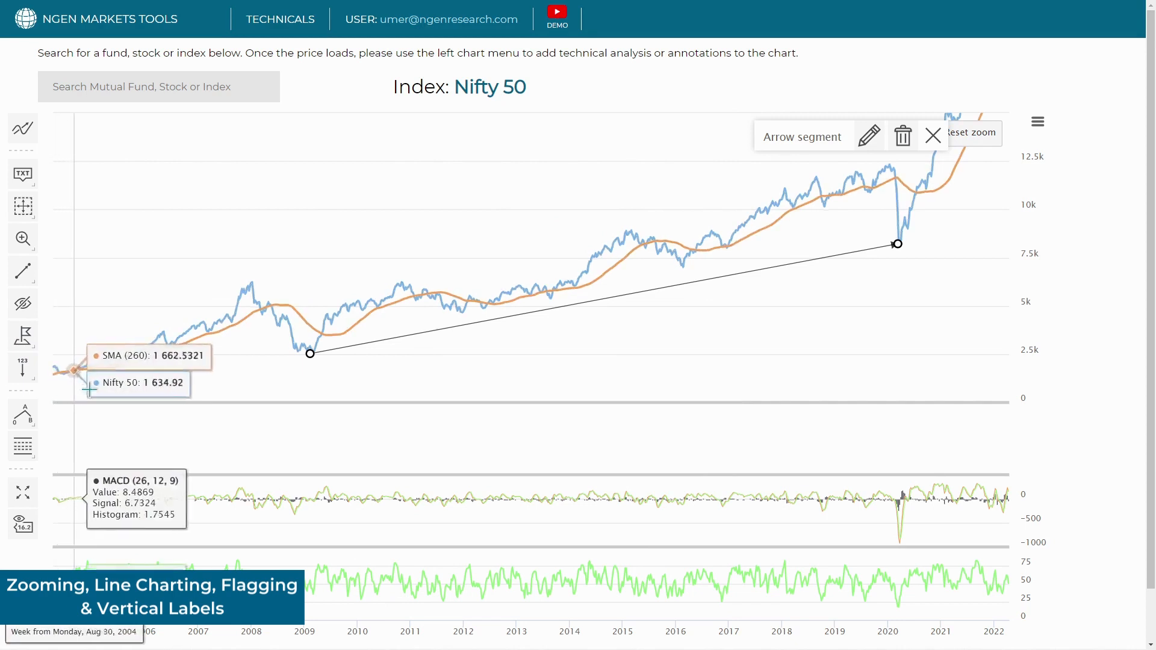
click(253, 284)
drag(228, 222, 164, 225)
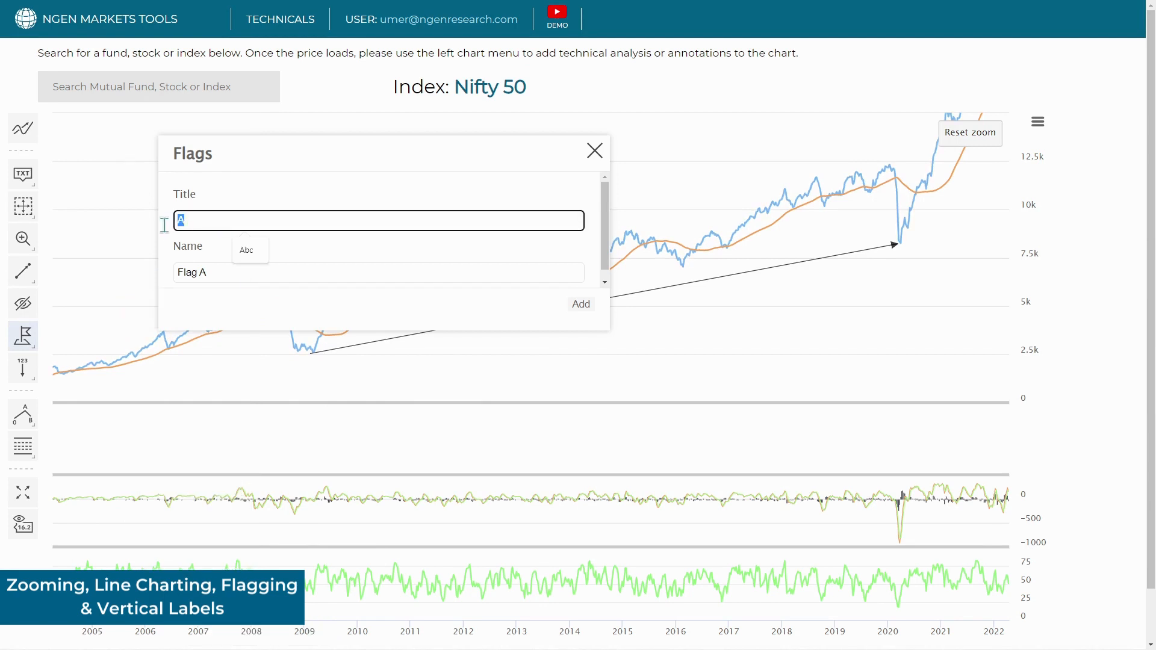
text(sc)
key(BackSpace)
text(o)
click(580, 305)
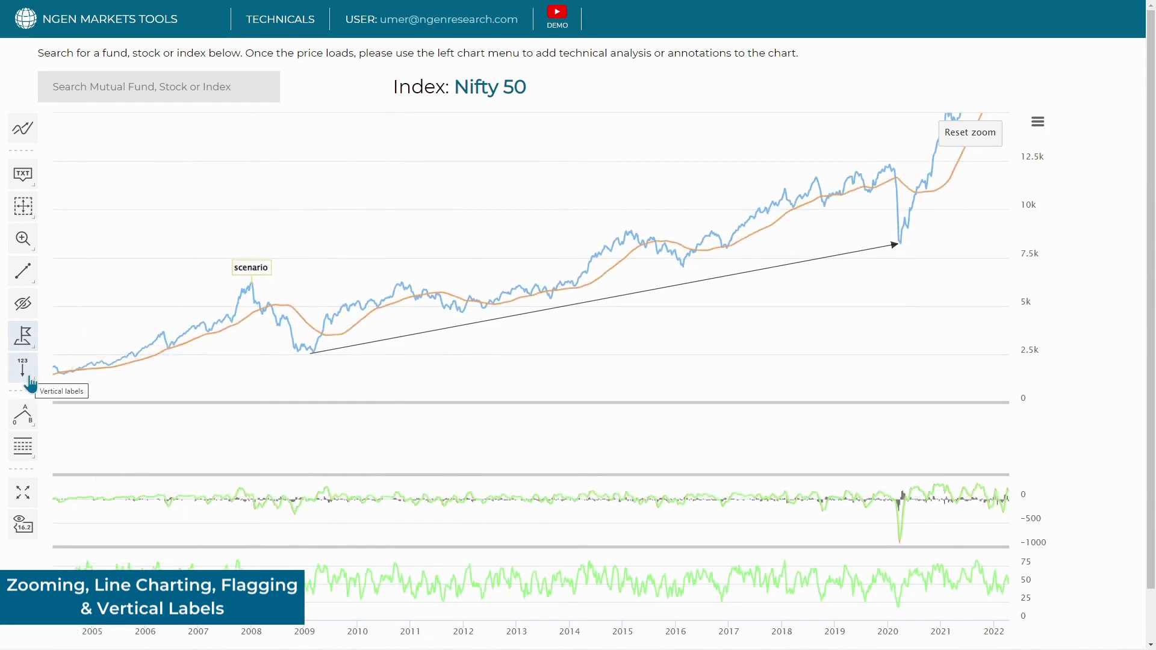
Place a vertical label on the Nifty 50 line at about late 2014, and turn on the current price indicators.
click(29, 377)
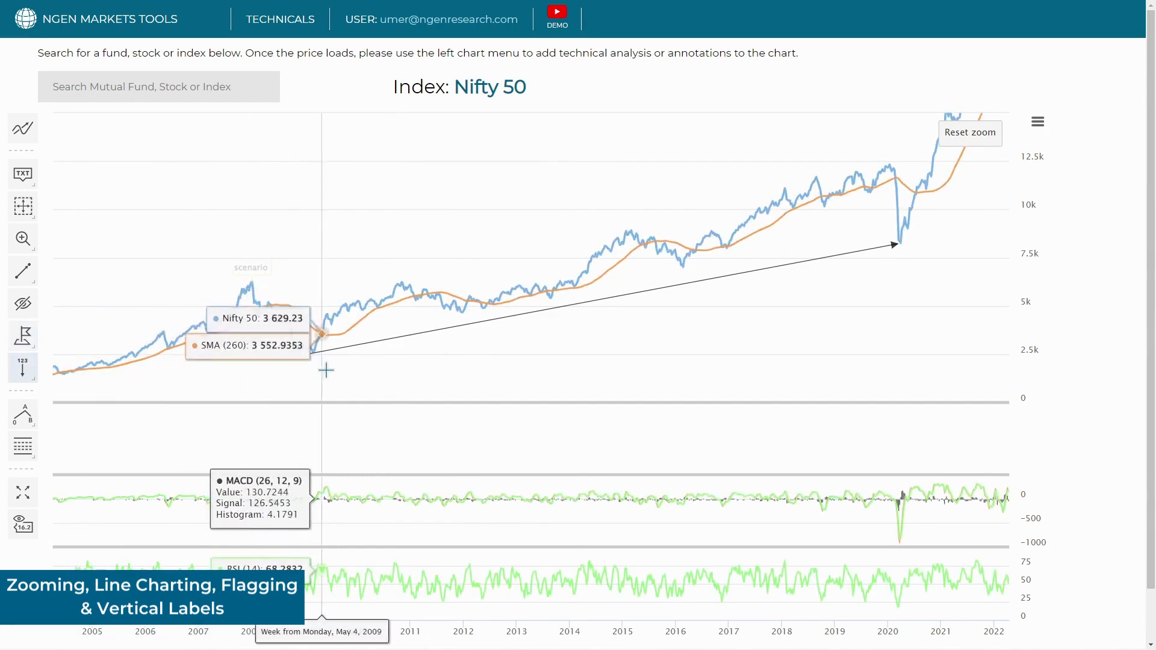
click(617, 241)
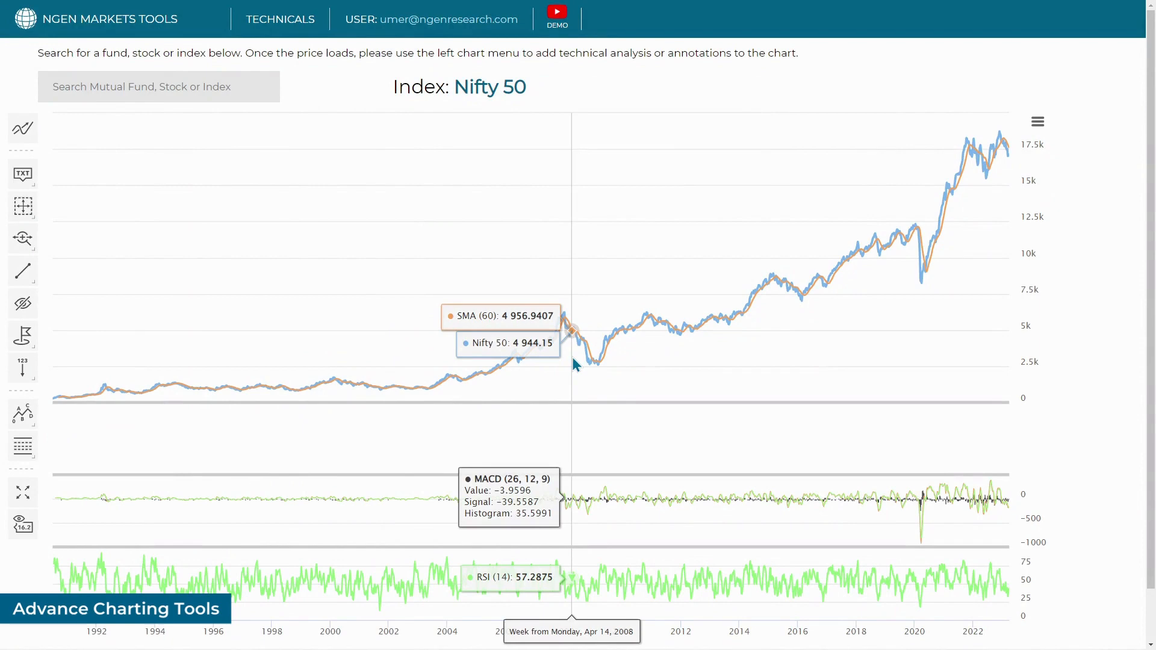
click(16, 538)
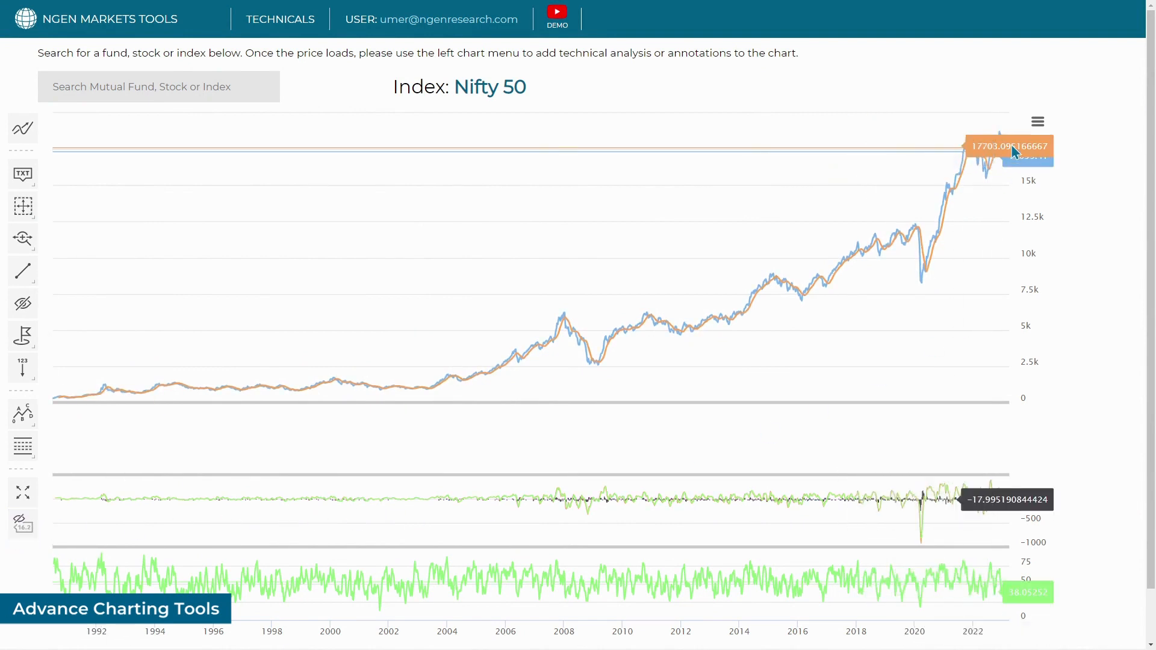
Draw an Elliott 5 line on the Nifty 50 chart from about early 1998 to early 2011, and delete it.
click(32, 430)
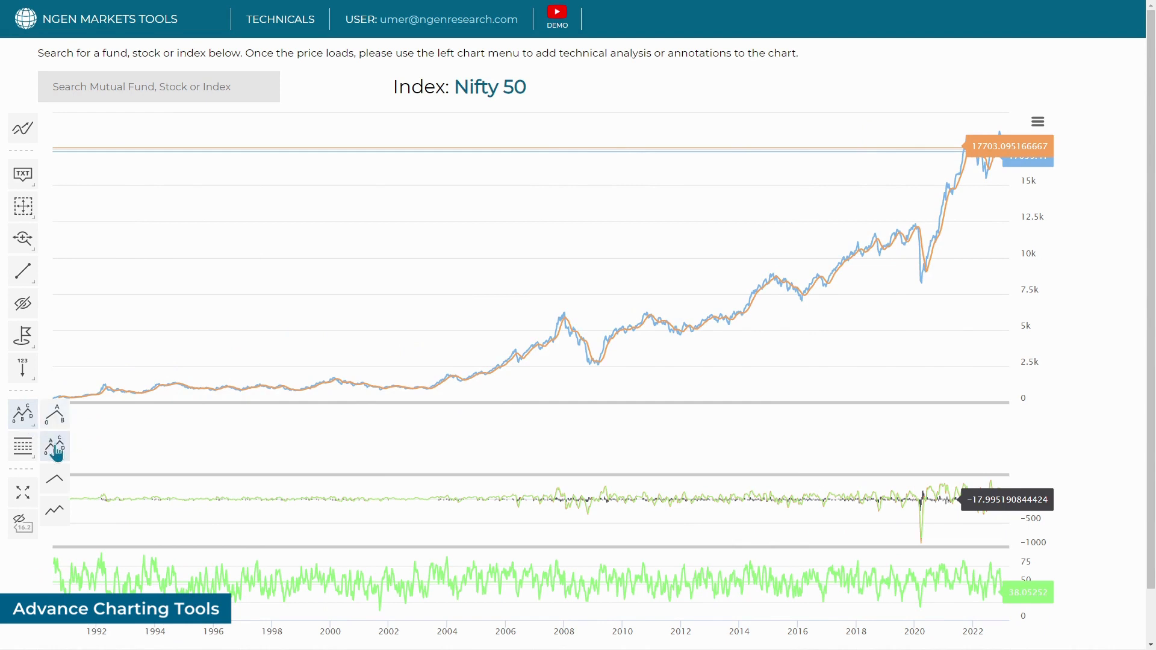
click(55, 448)
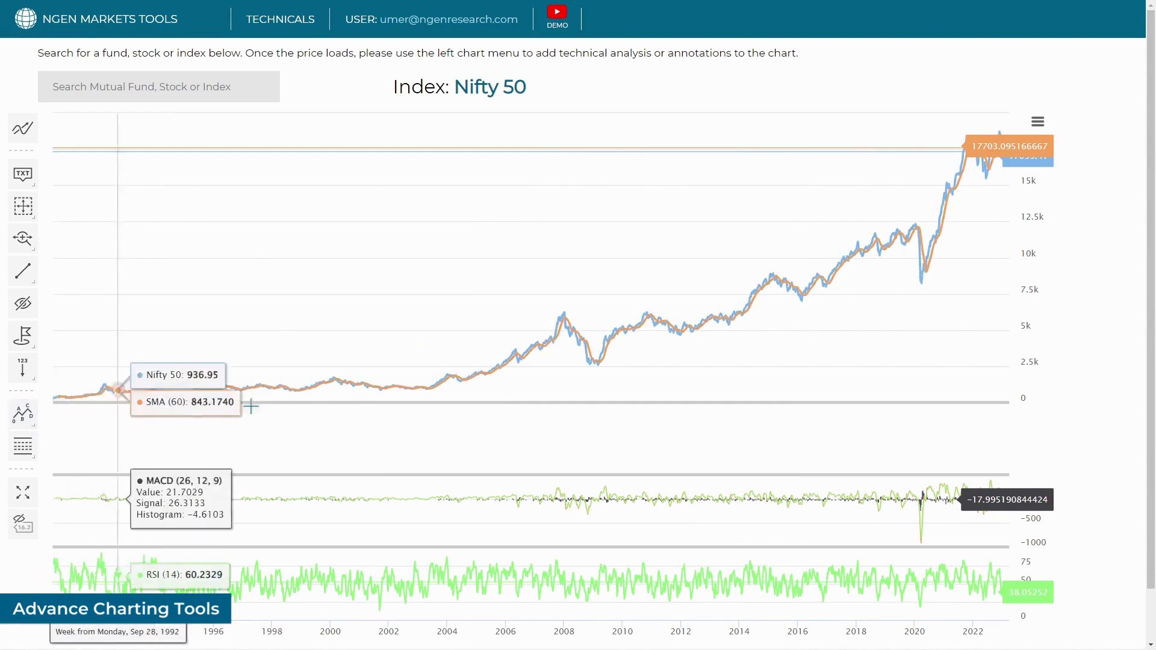
click(279, 389)
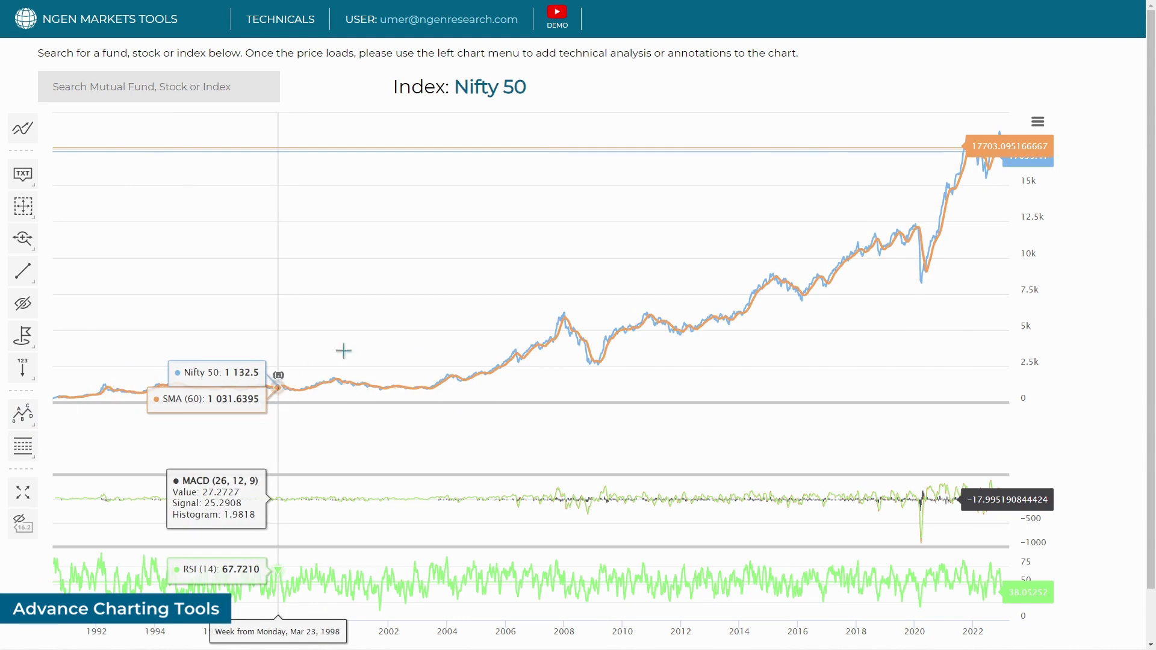
click(386, 330)
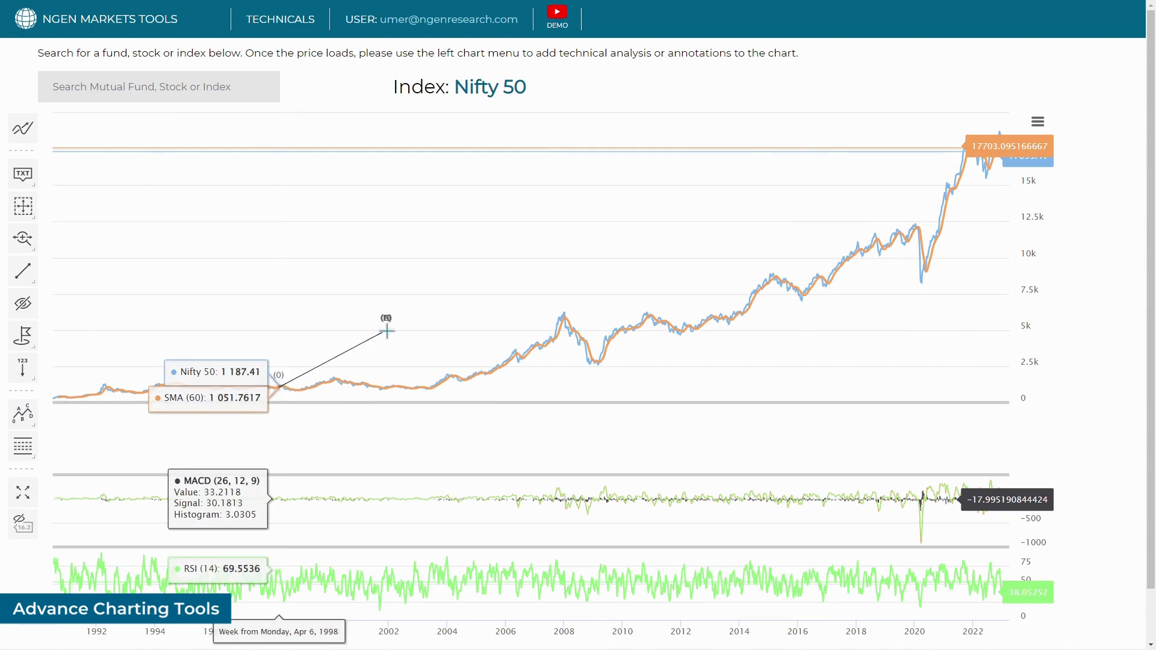
click(503, 365)
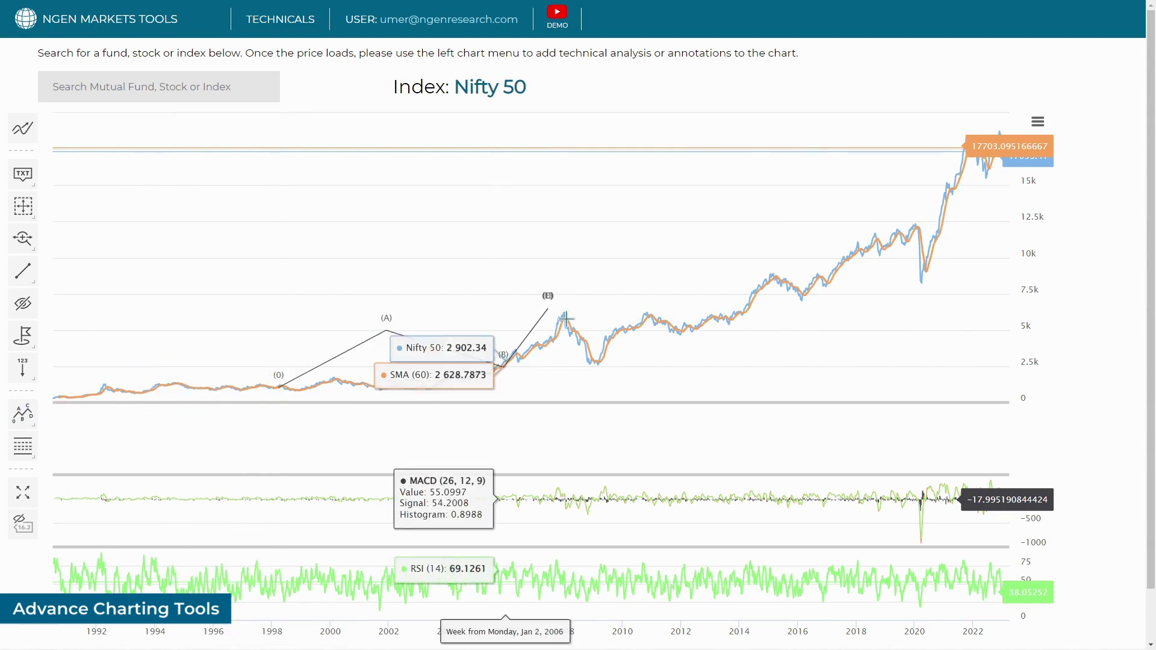
click(567, 315)
click(592, 362)
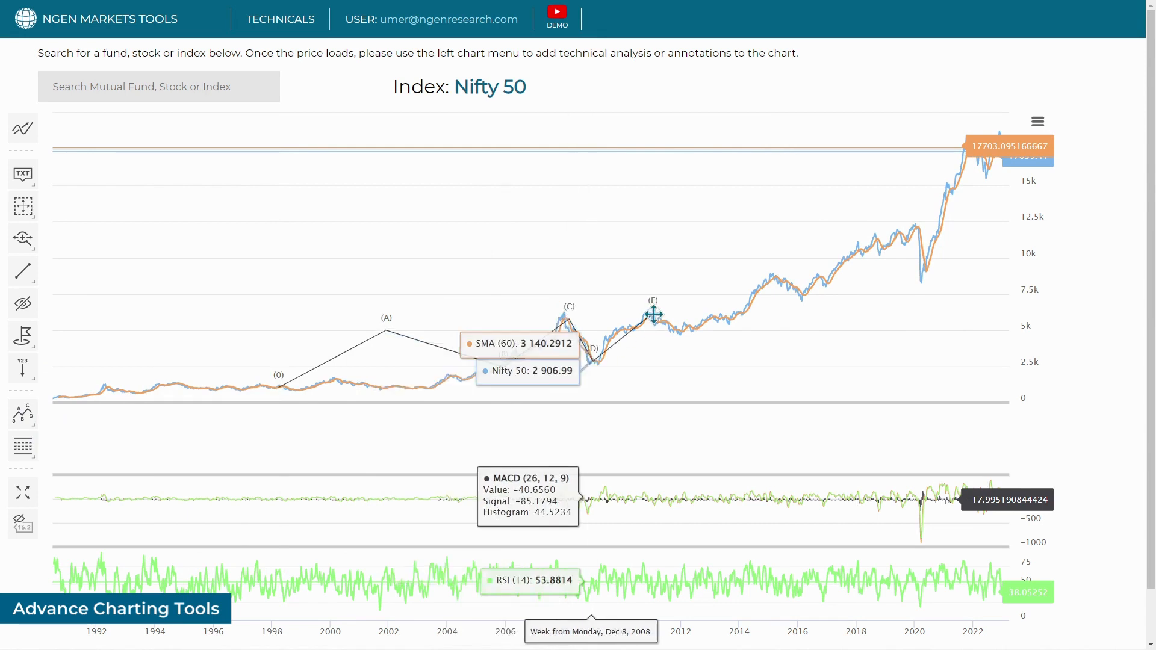
click(654, 314)
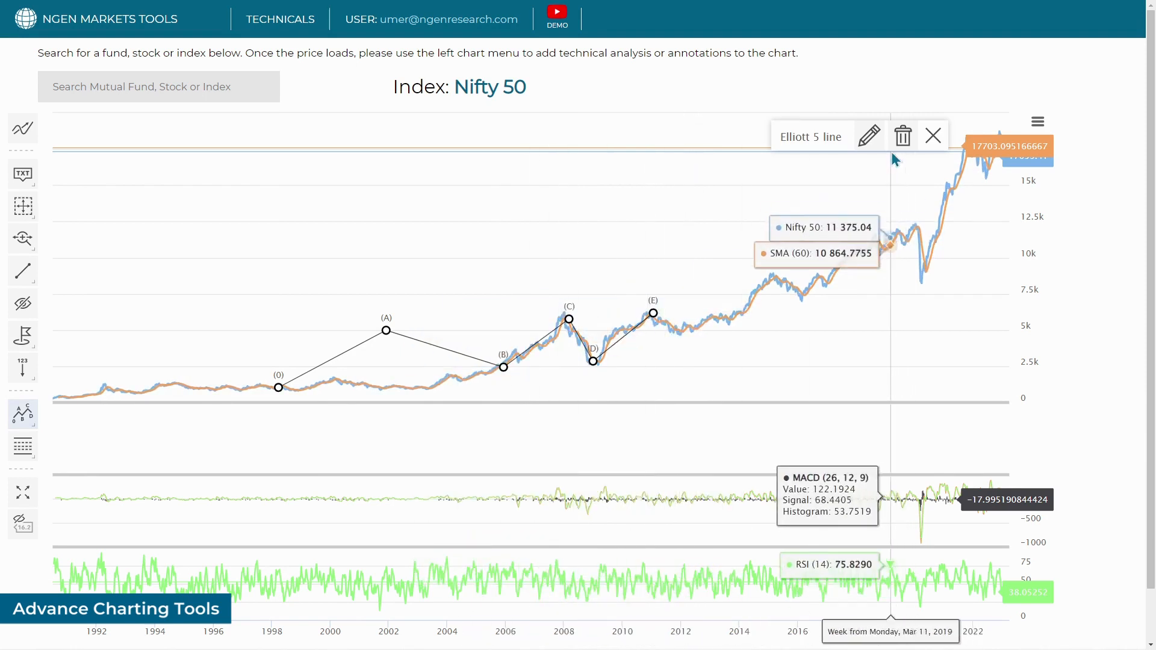
click(903, 136)
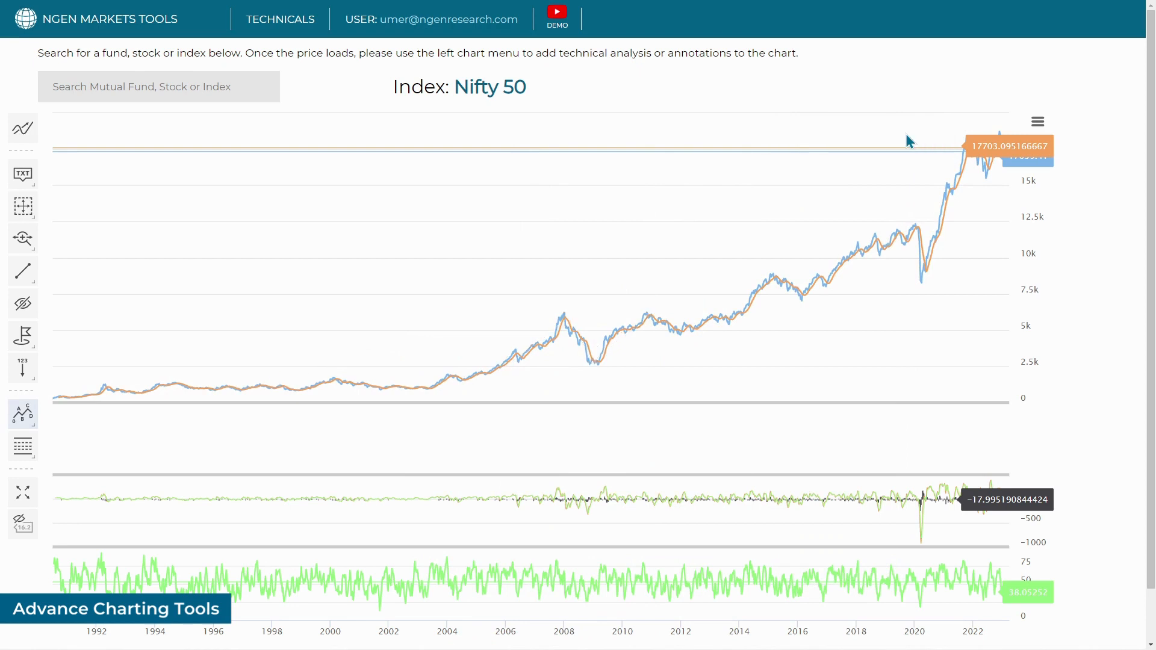
Draw a Fibonacci annotation from about September 1999 to late 2019, spanning about 14,000 at level 0 to 1,700 at level 1.
click(32, 464)
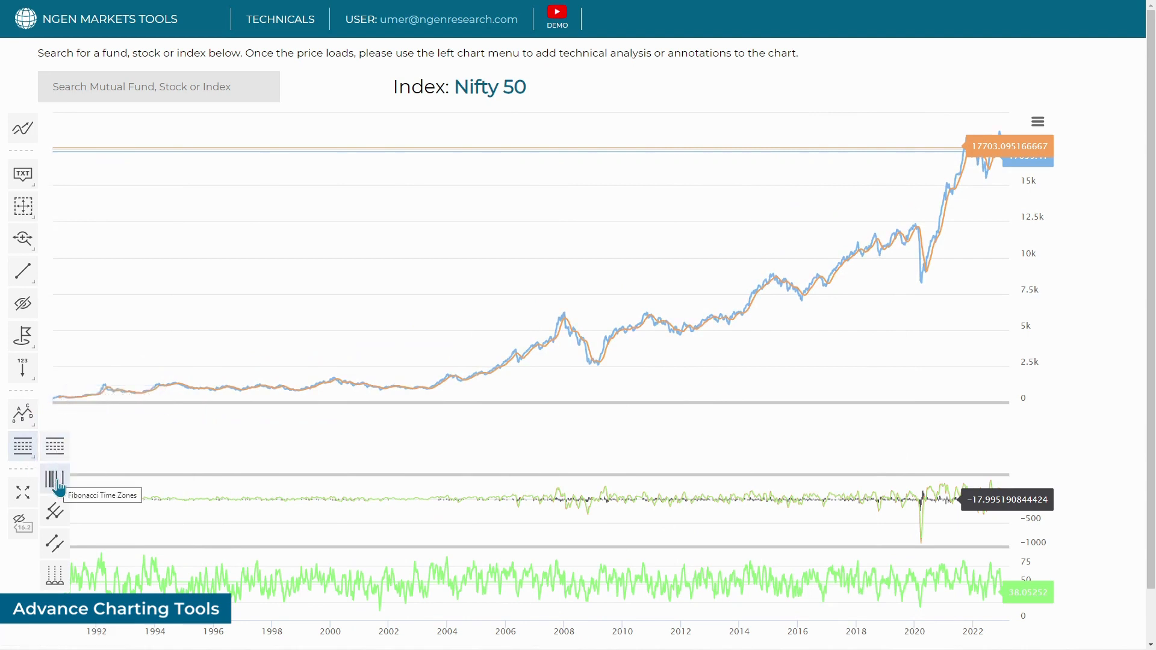
click(63, 459)
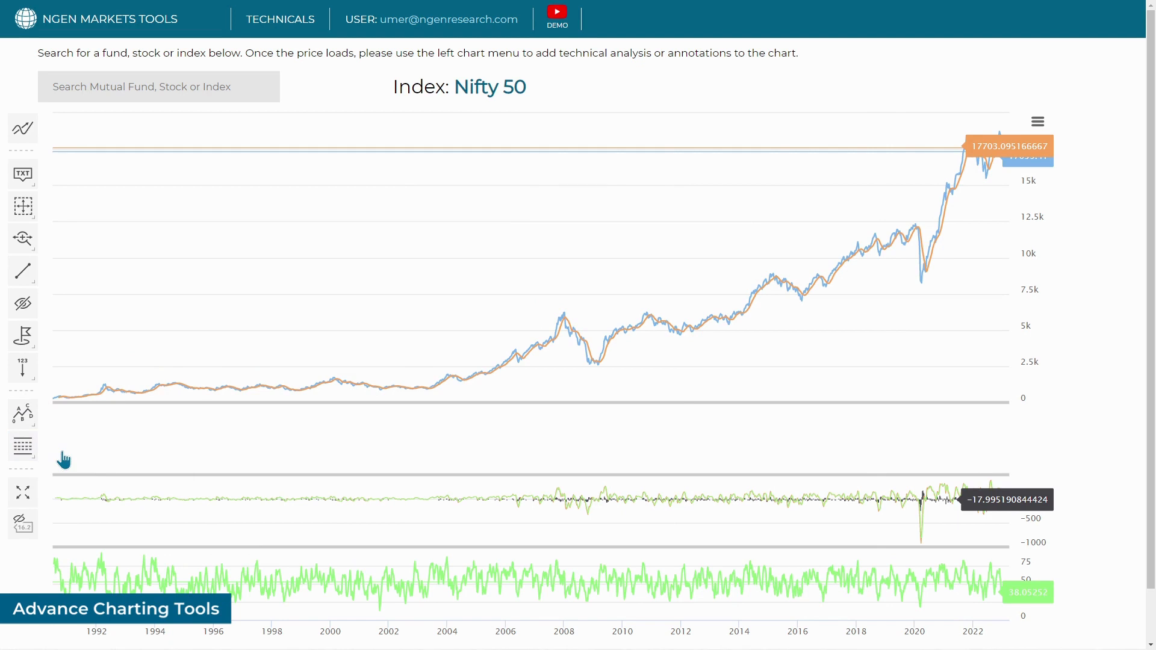
click(320, 199)
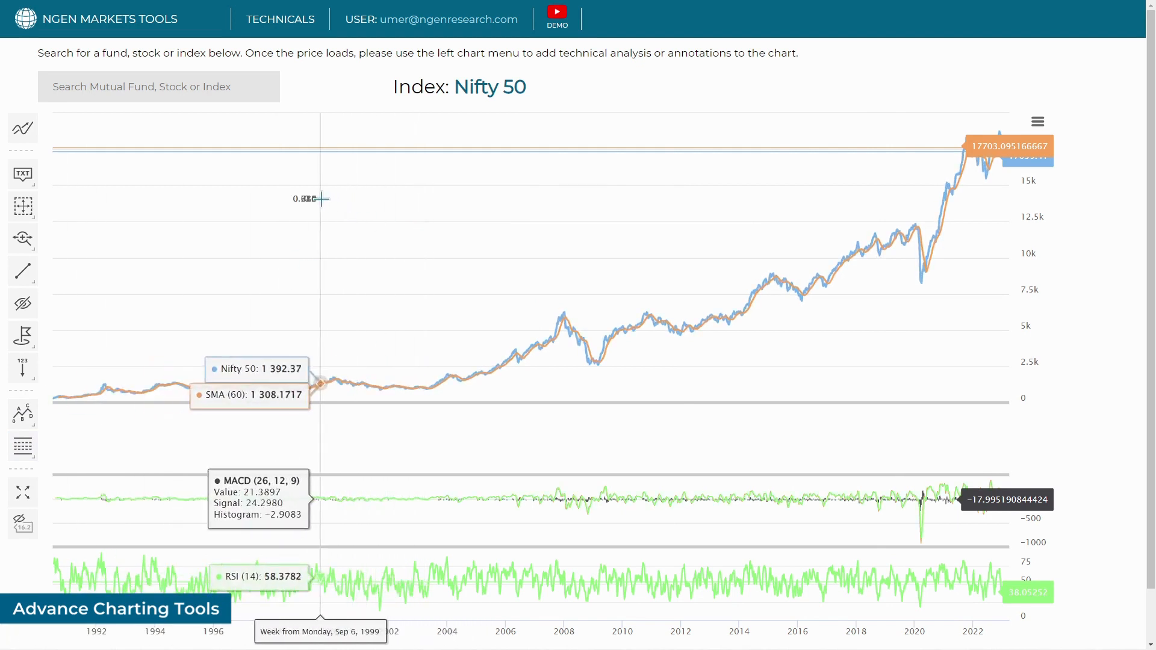
click(912, 198)
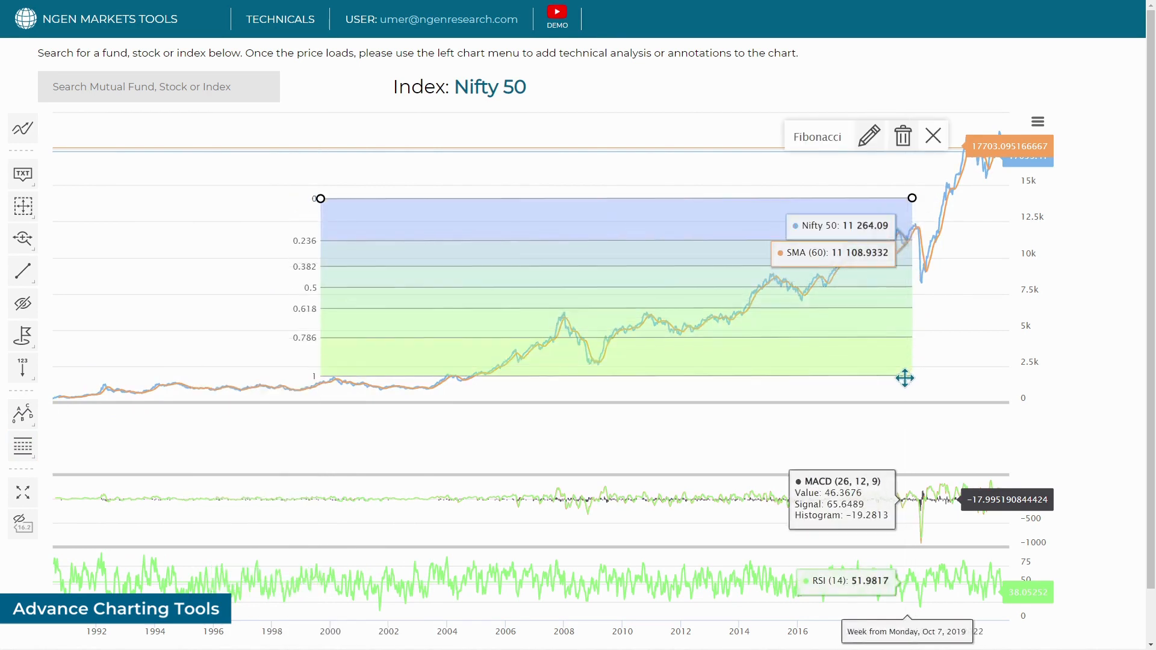
click(904, 378)
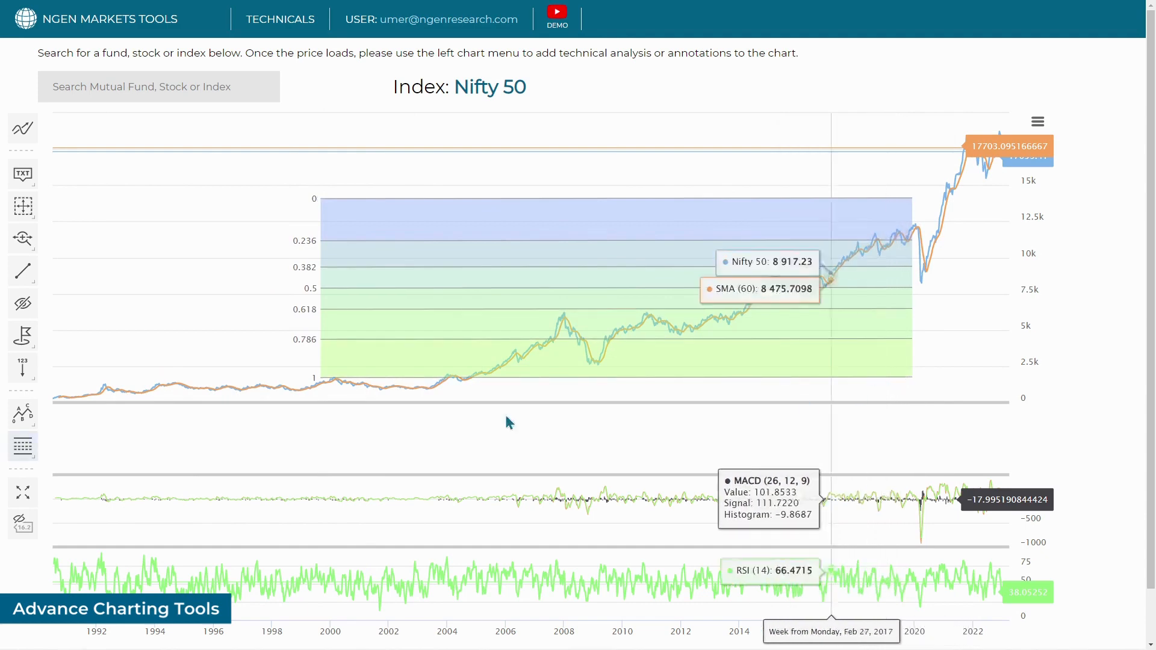
Add Fibonacci Time Zones starting at about May 1999, with the second line at about mid-2006, and deselect them.
mouse_move(31, 461)
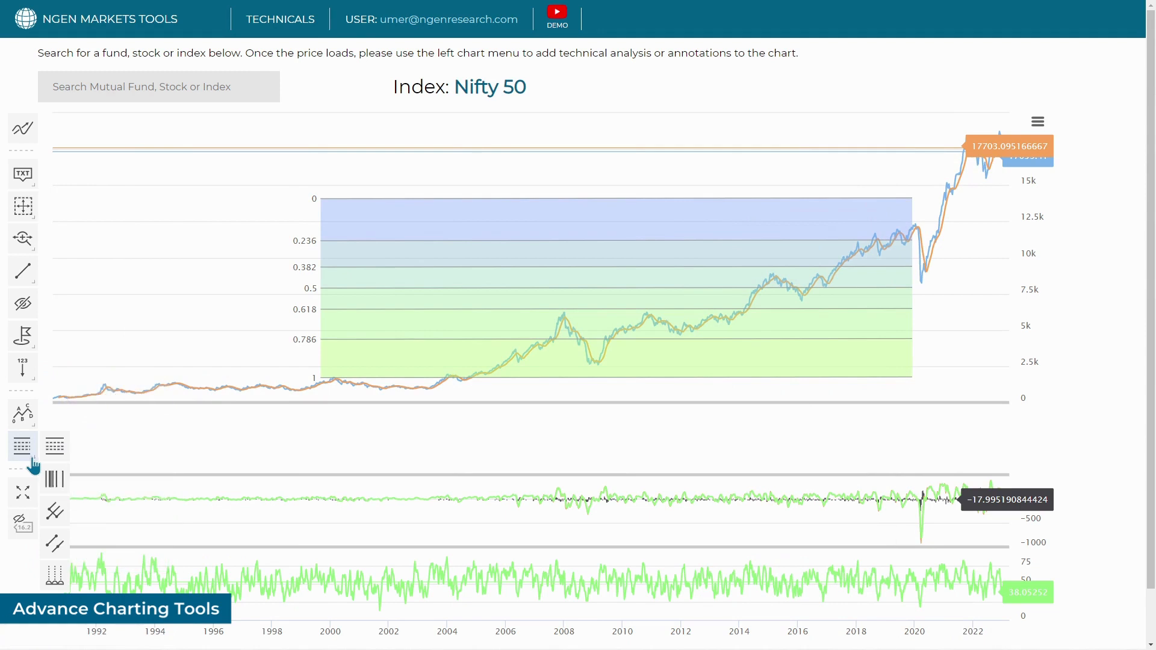
click(53, 480)
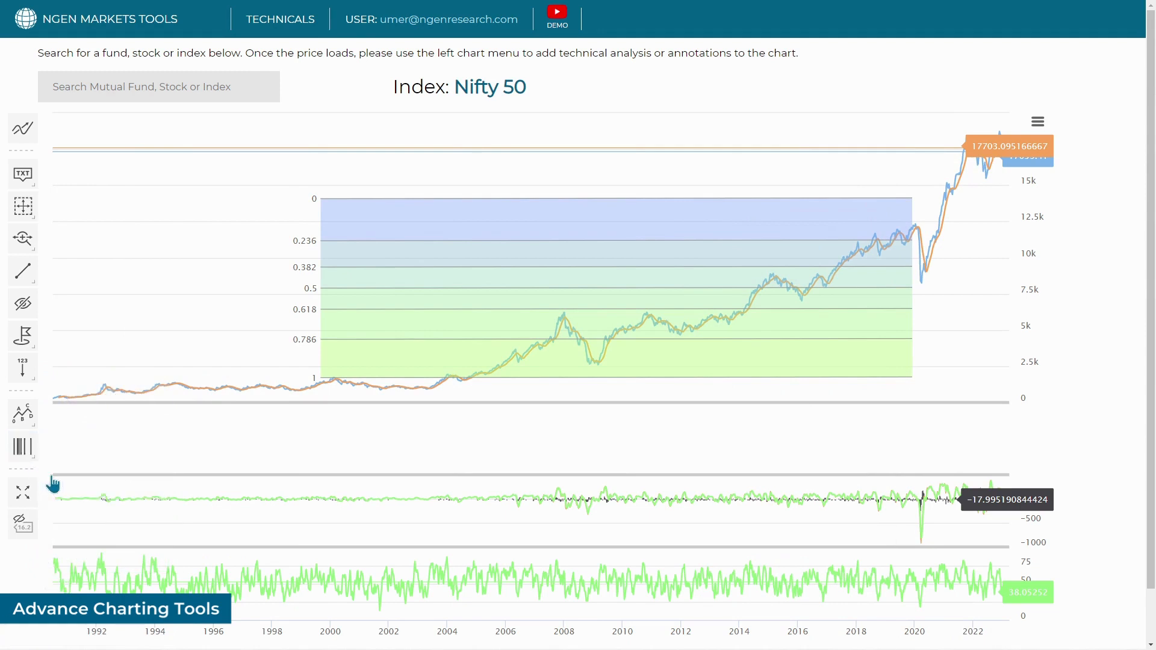
click(313, 399)
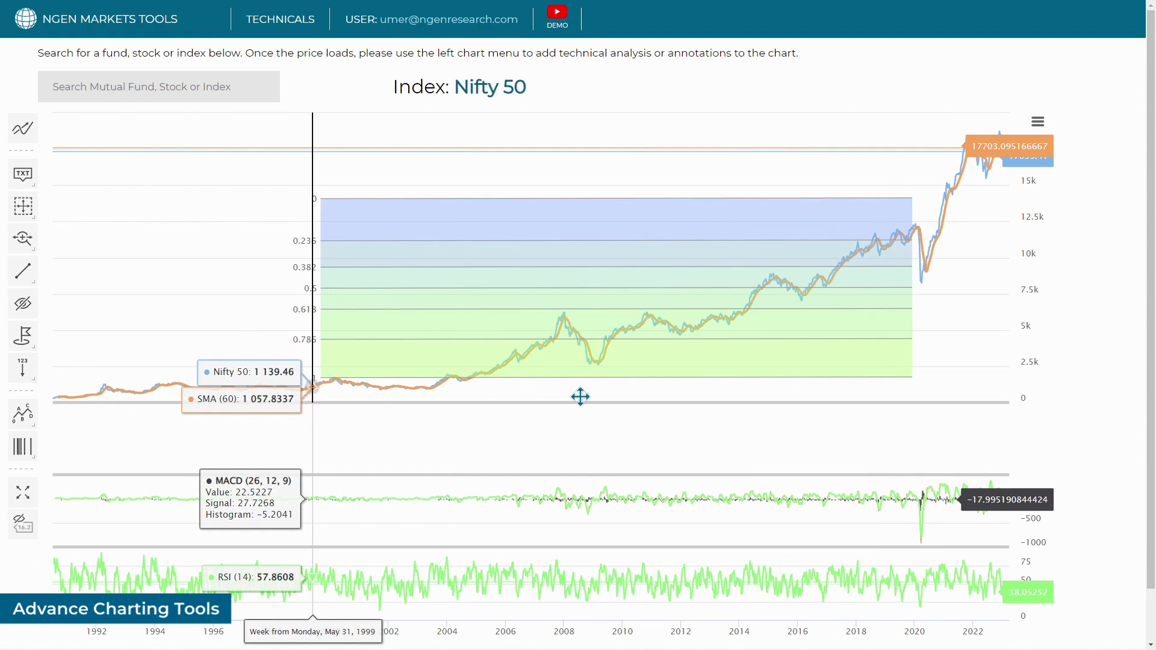
click(697, 382)
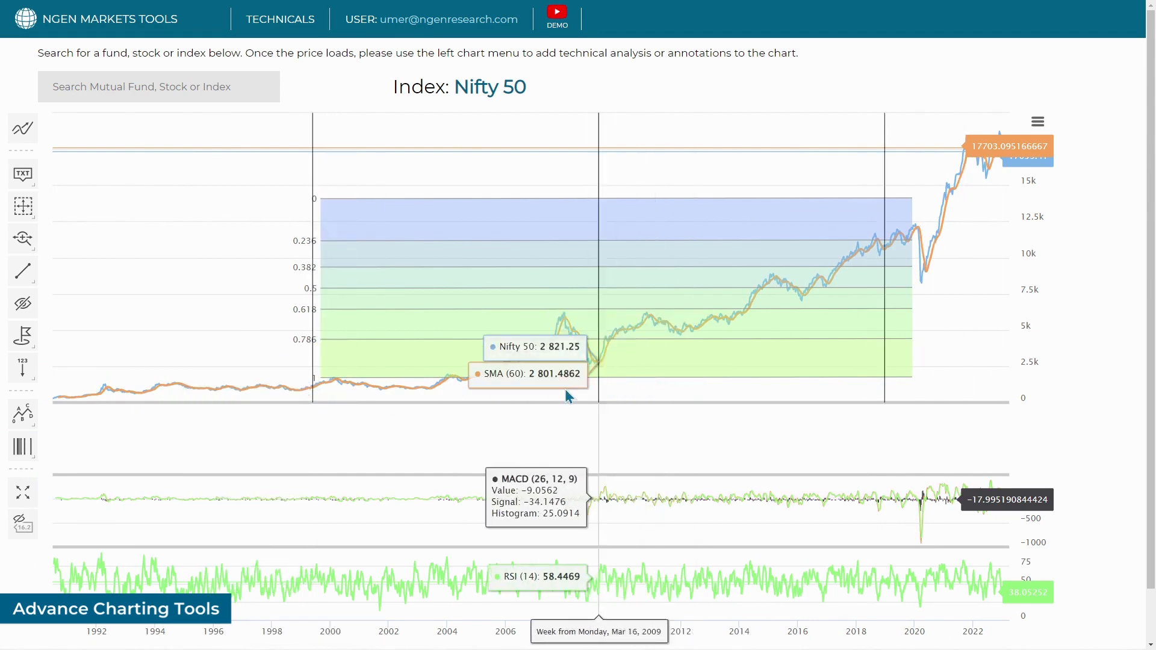
click(524, 390)
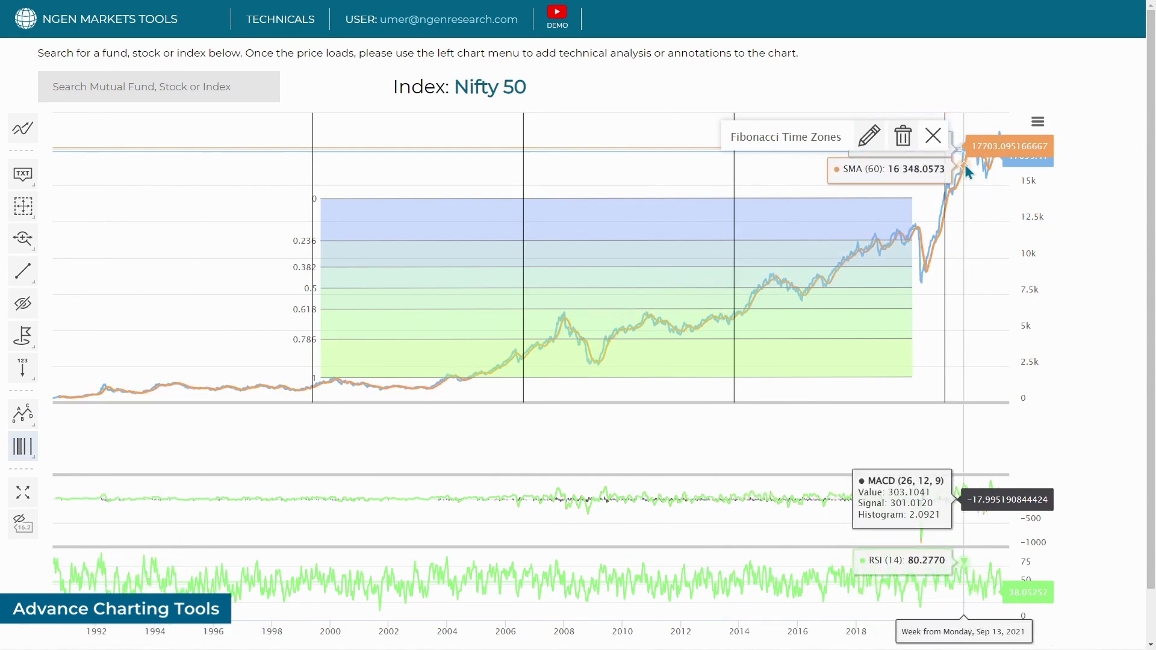
click(933, 136)
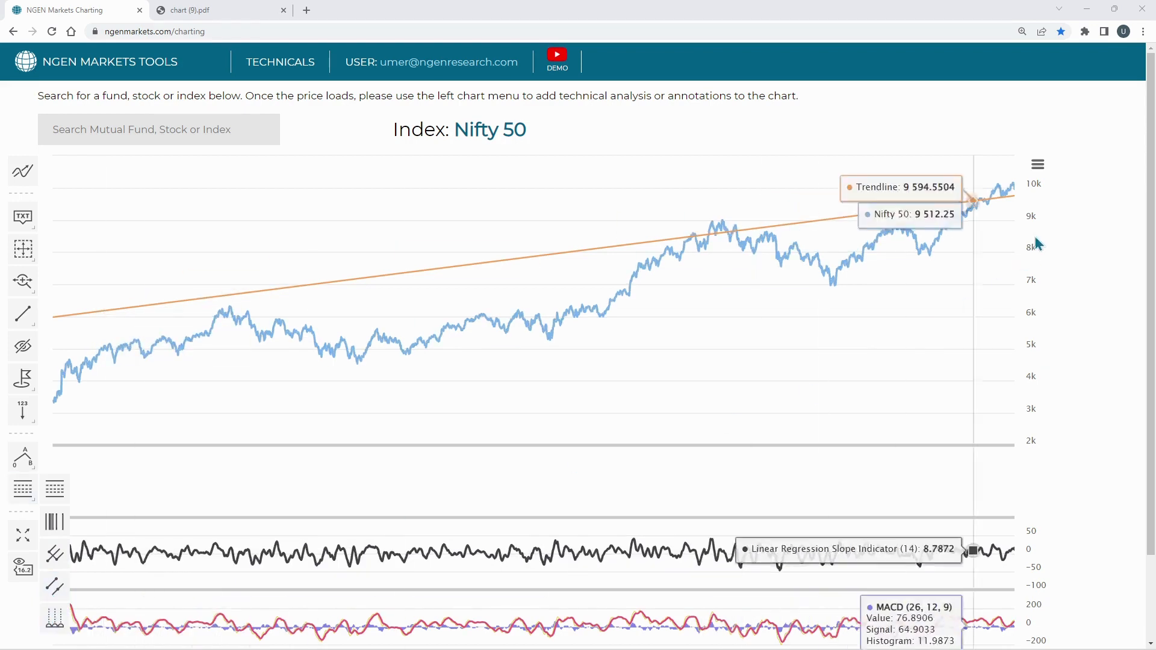
Download the Nifty 50 trendline chart as a PDF, and view chart (9).pdf before returning to the charting page.
click(1037, 168)
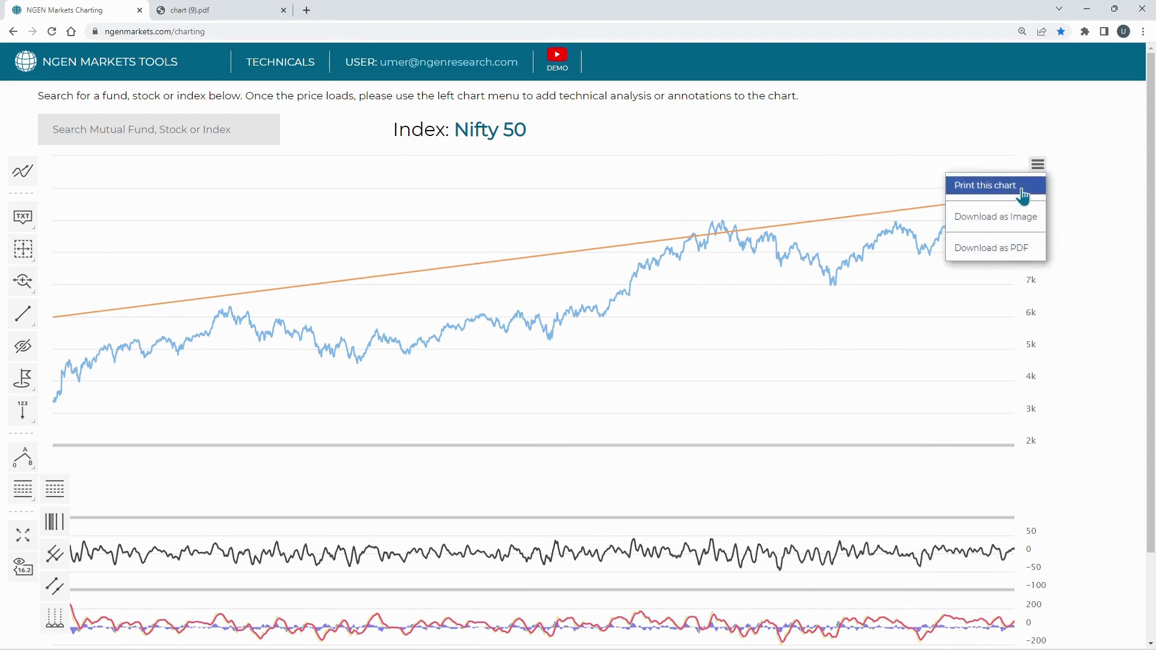
click(1007, 252)
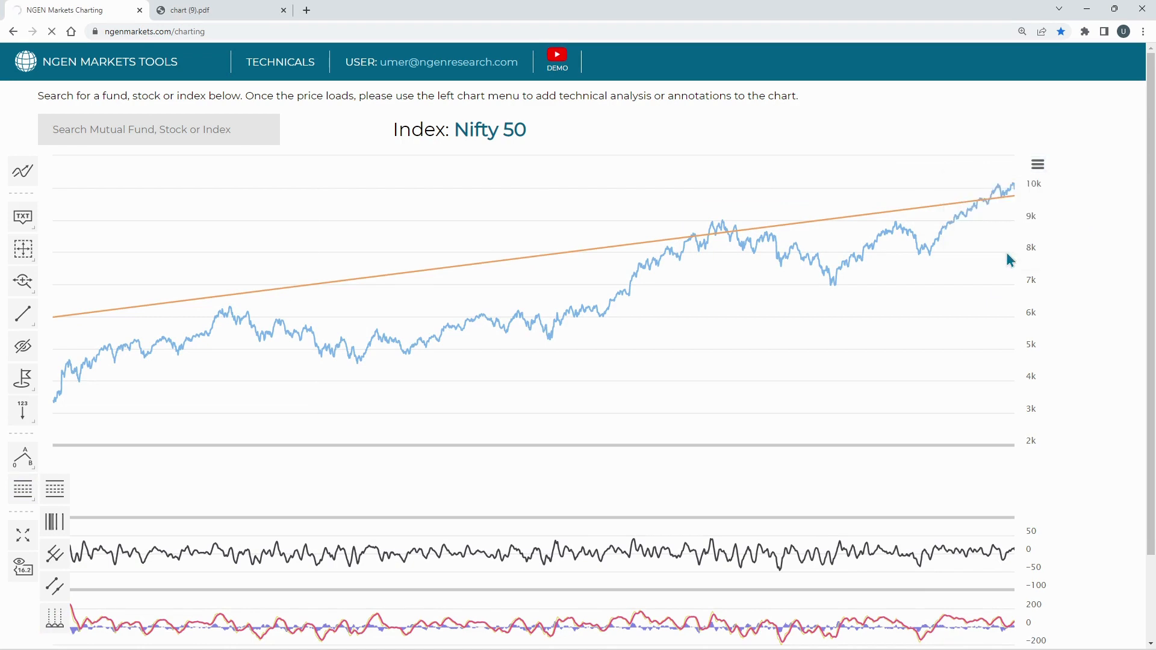
click(206, 9)
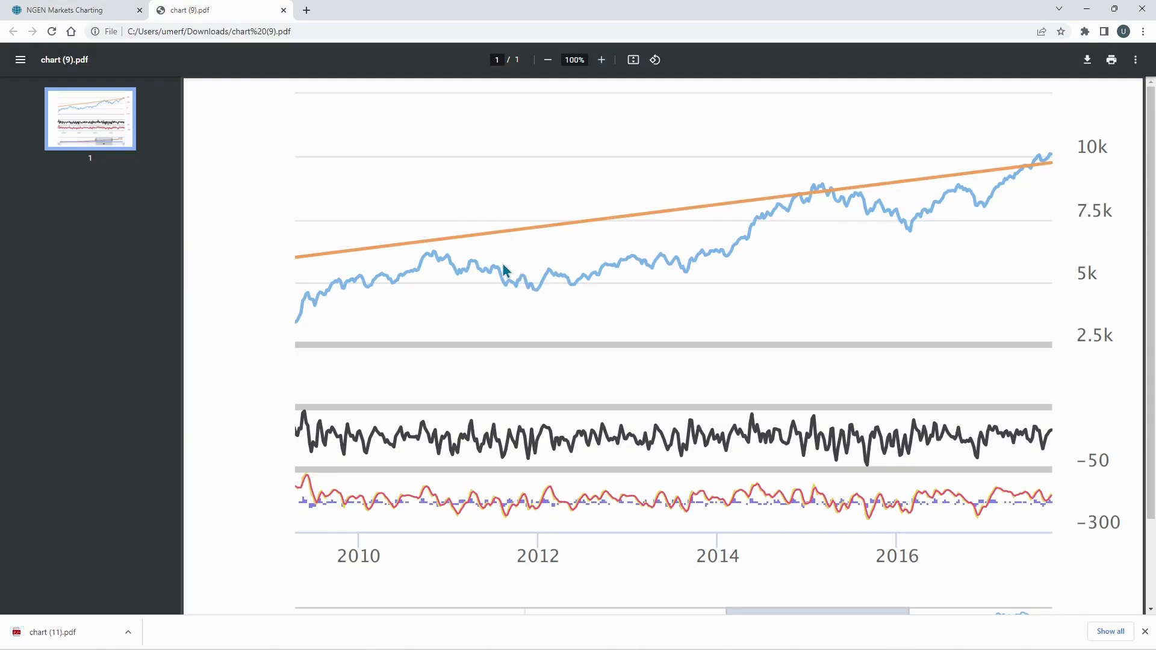
click(28, 8)
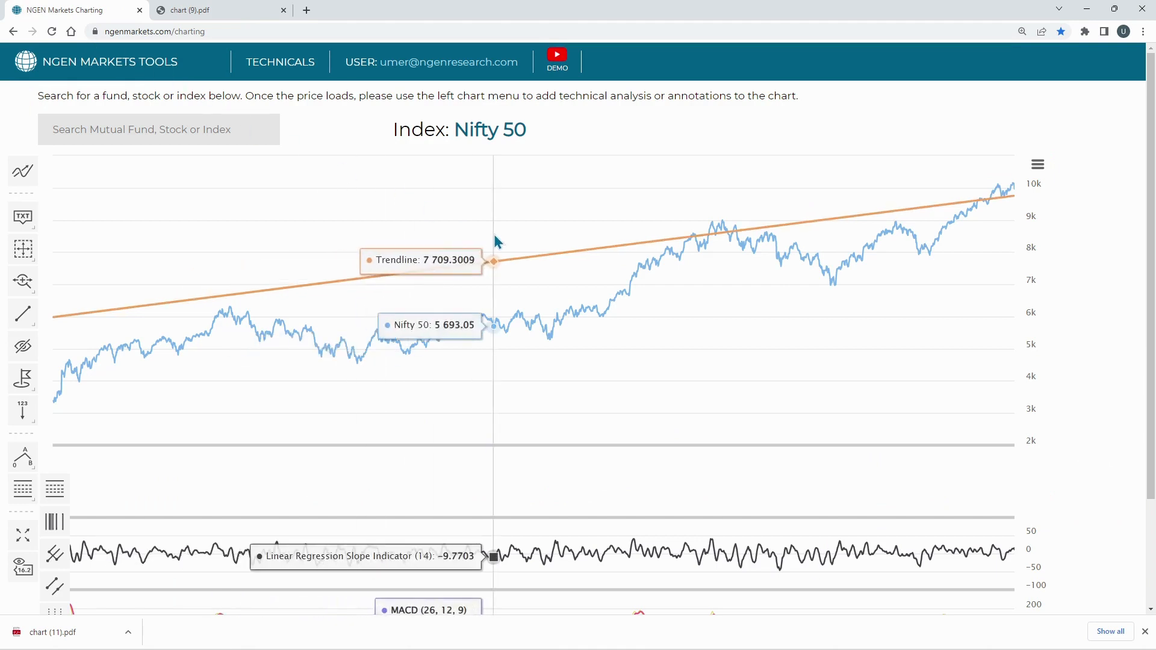